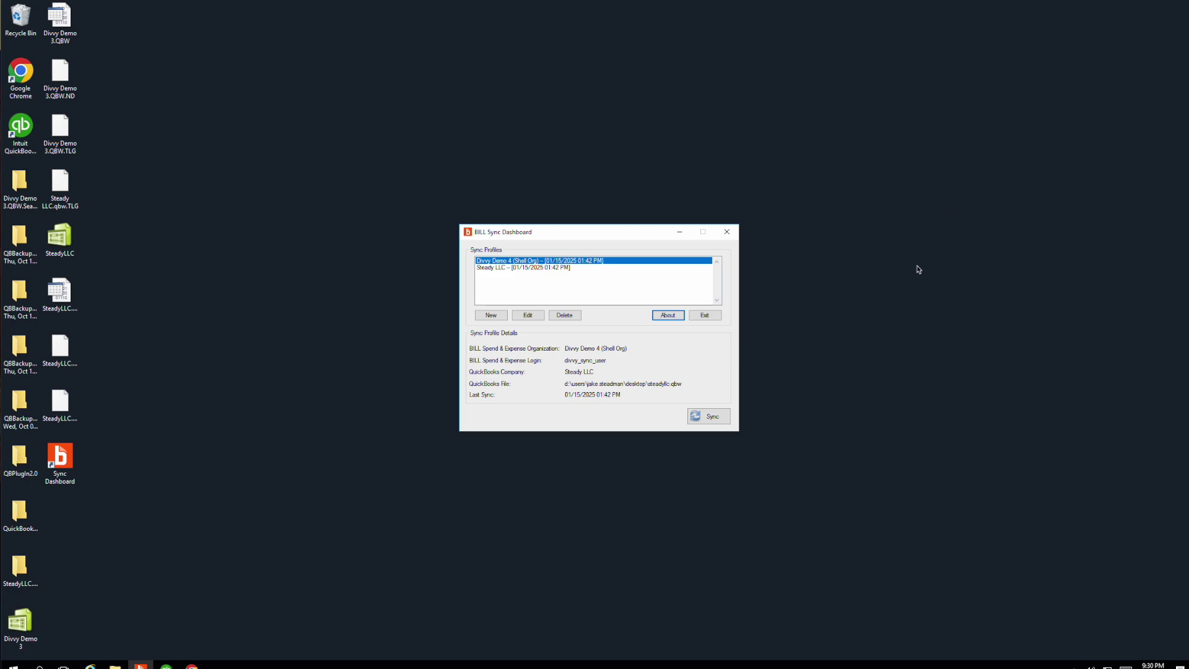
Step: Check the BILL Sync Dashboard version (3.5.0.0) in the About window
left_click(667, 315)
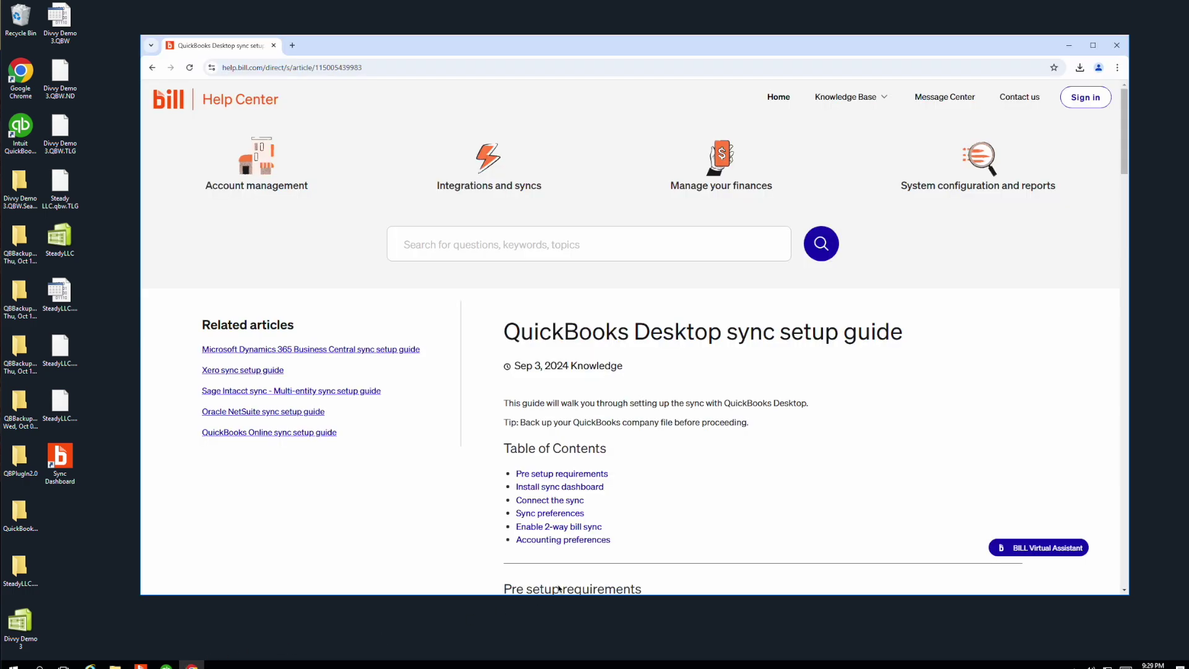
Step: Download the QuickBooks Desktop sync dashboard installer from the guide's Install sync dashboard section
scroll(756, 412, "down", 5)
scroll(754, 406, "down", 2)
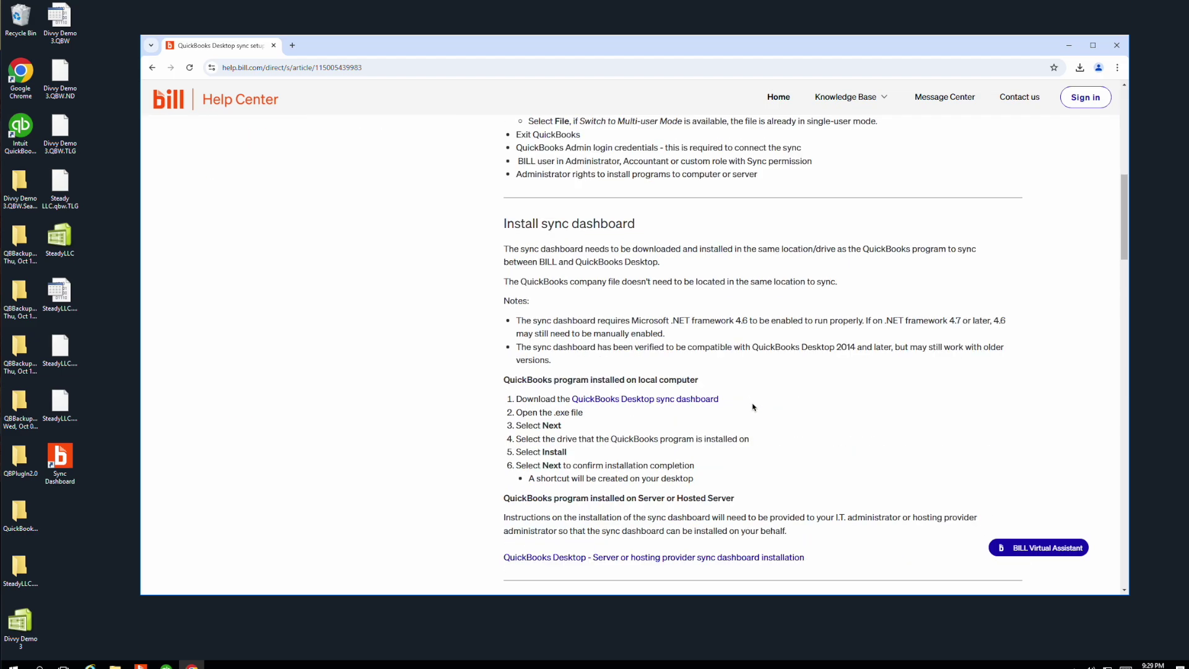
left_click(613, 400)
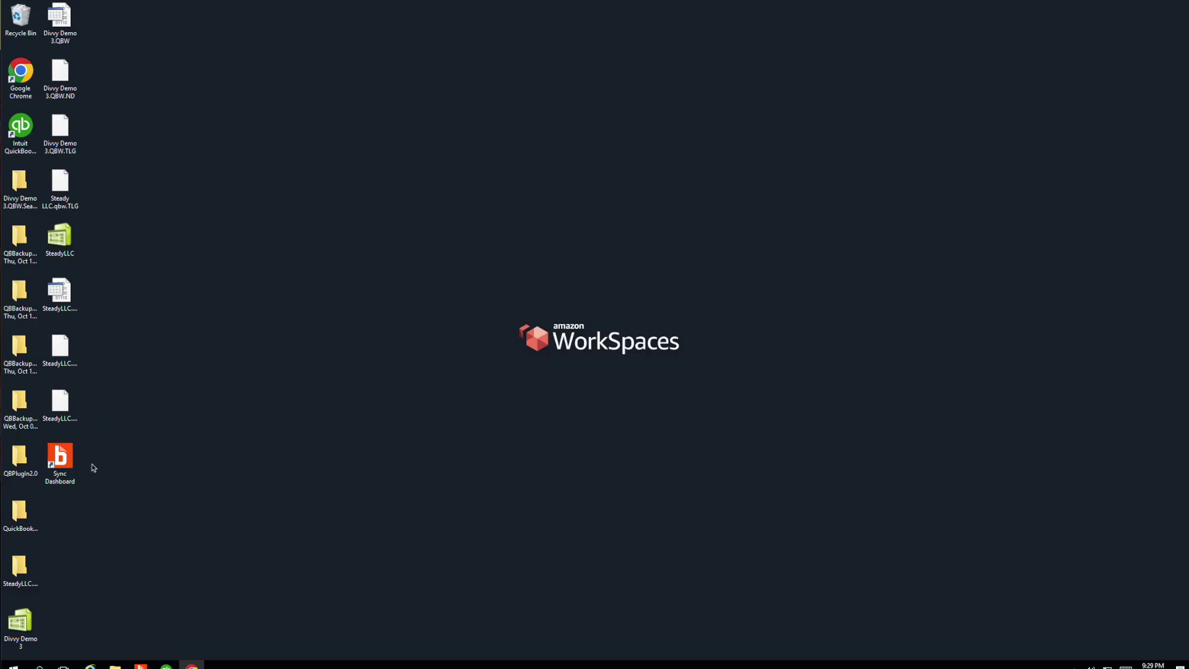
Step: Launch BILL Sync Dashboard to see its sync profiles, then bring QuickBooks back to the front
double_click(70, 457)
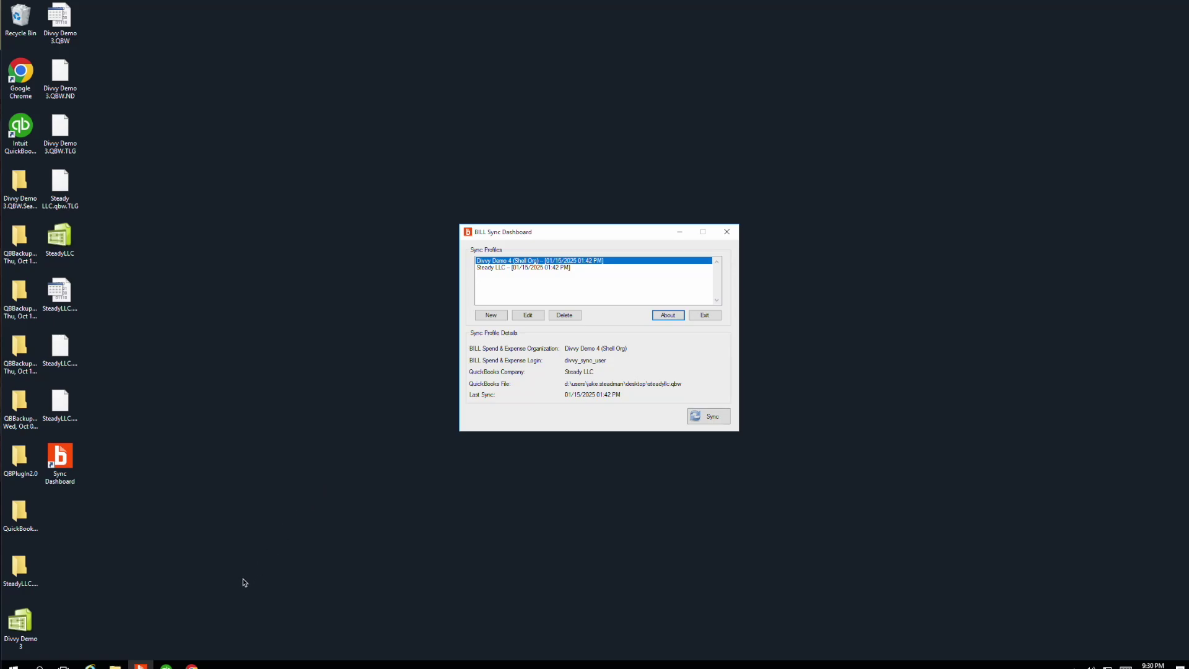
left_click(166, 665)
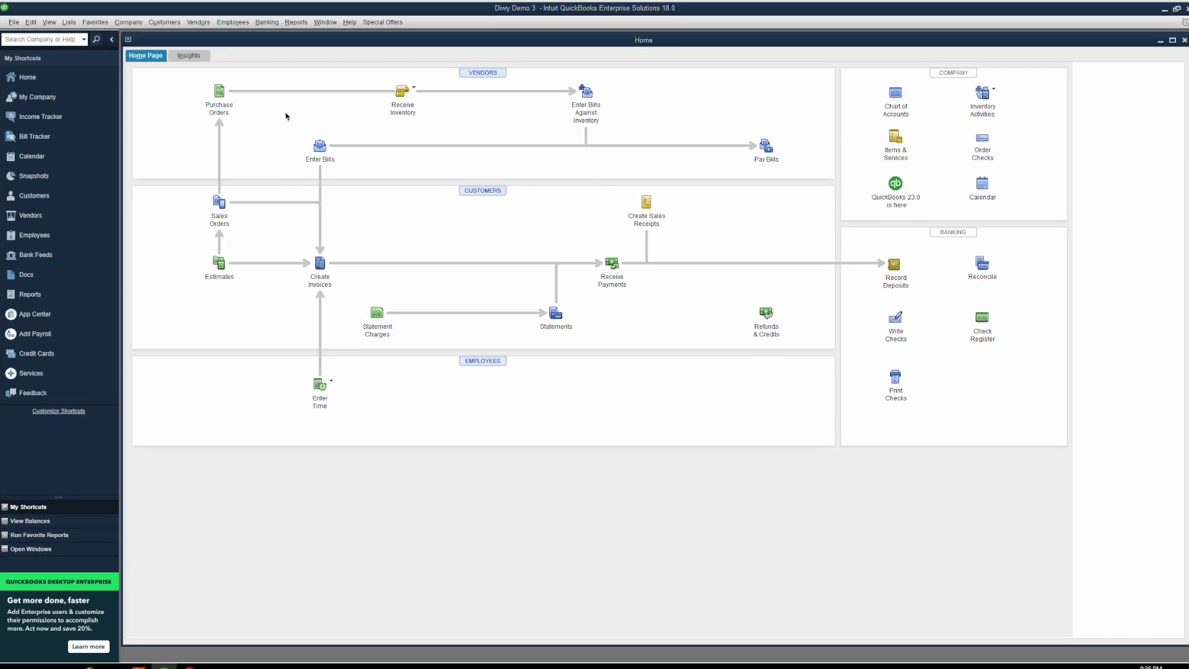
Step: Add a Credit Card account named 'Spend & Expense Credit Card' to the chart of accounts
left_click(137, 23)
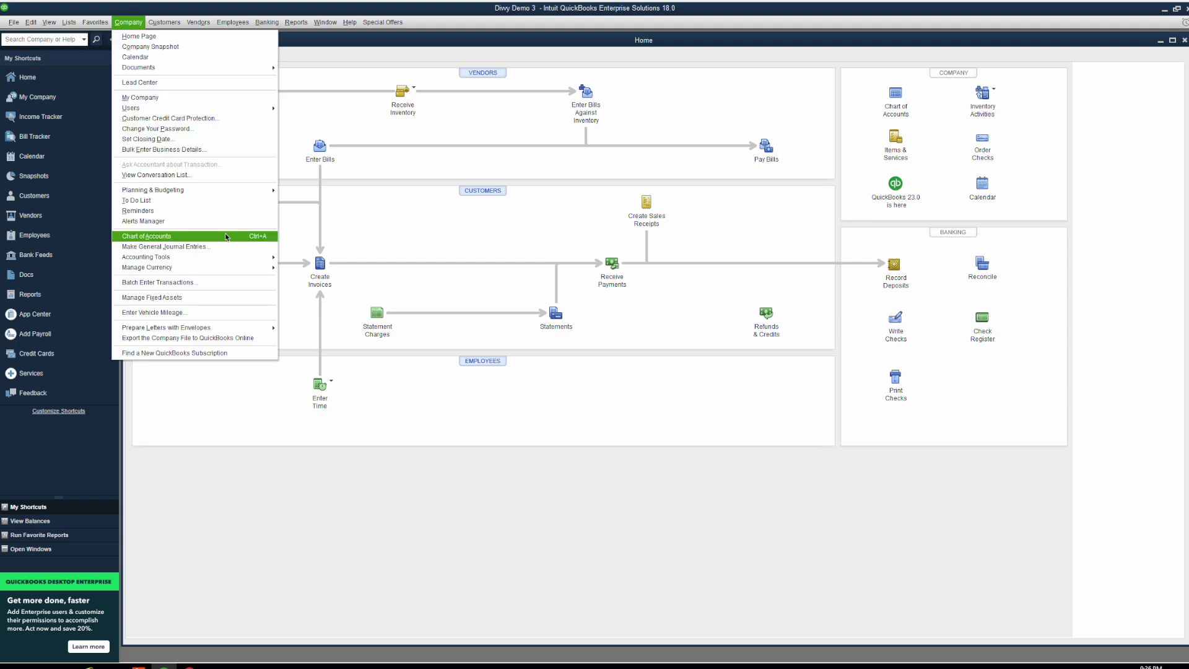
left_click(226, 236)
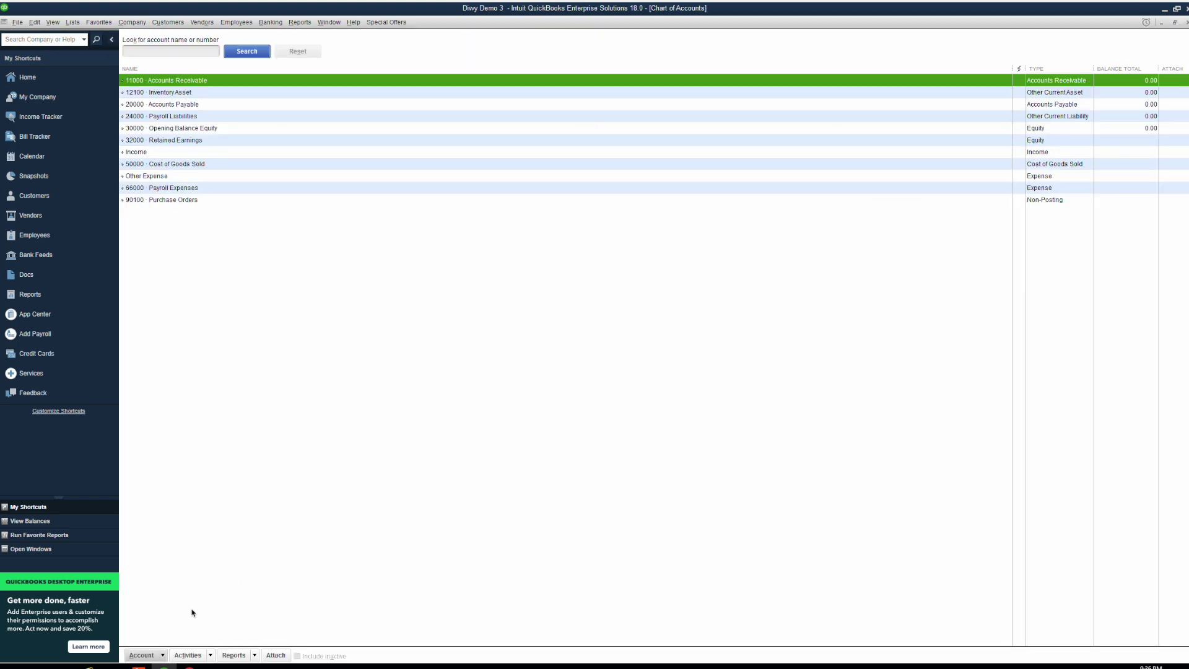
left_click(167, 656)
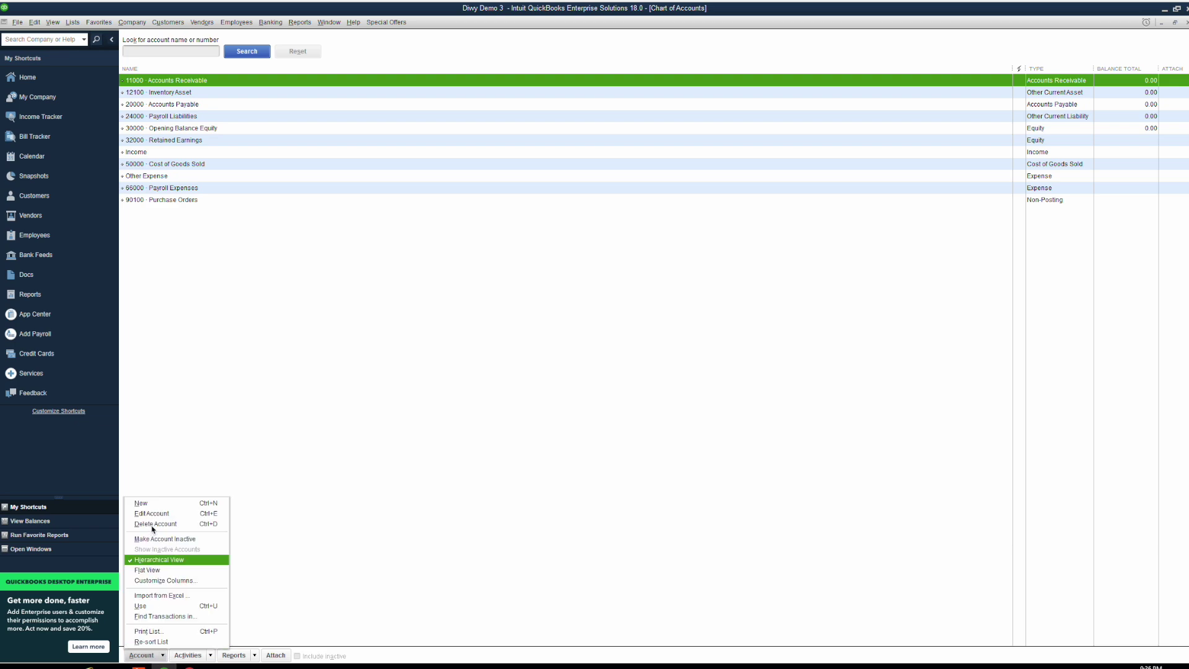
left_click(160, 504)
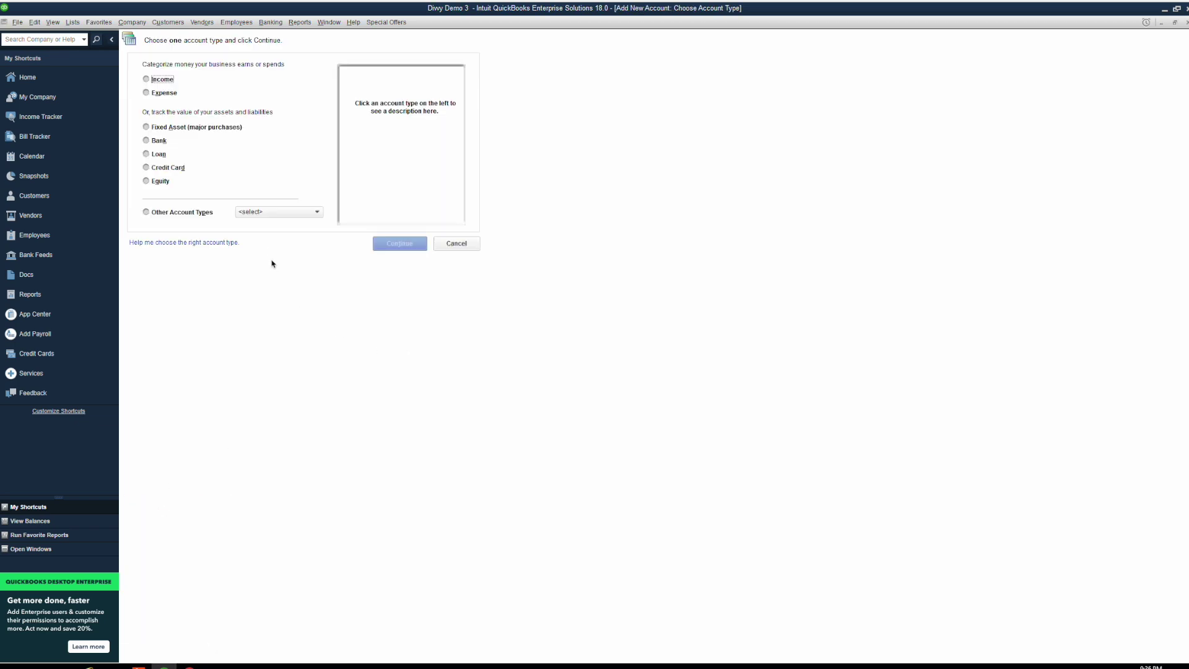
left_click(147, 169)
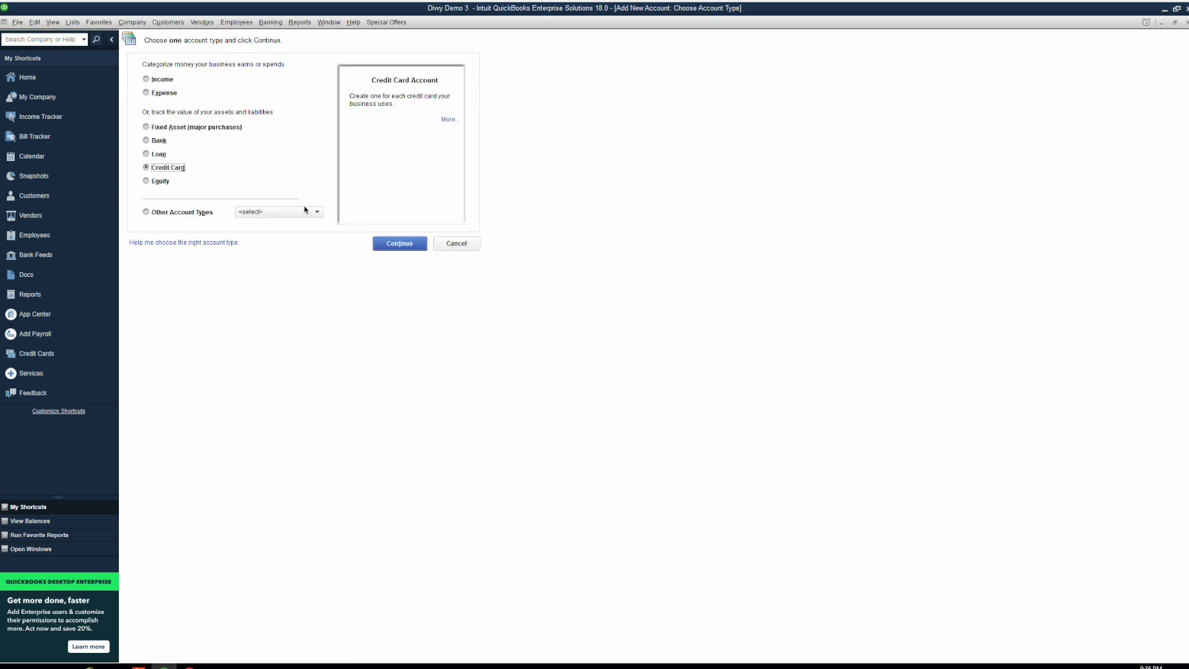
left_click(400, 244)
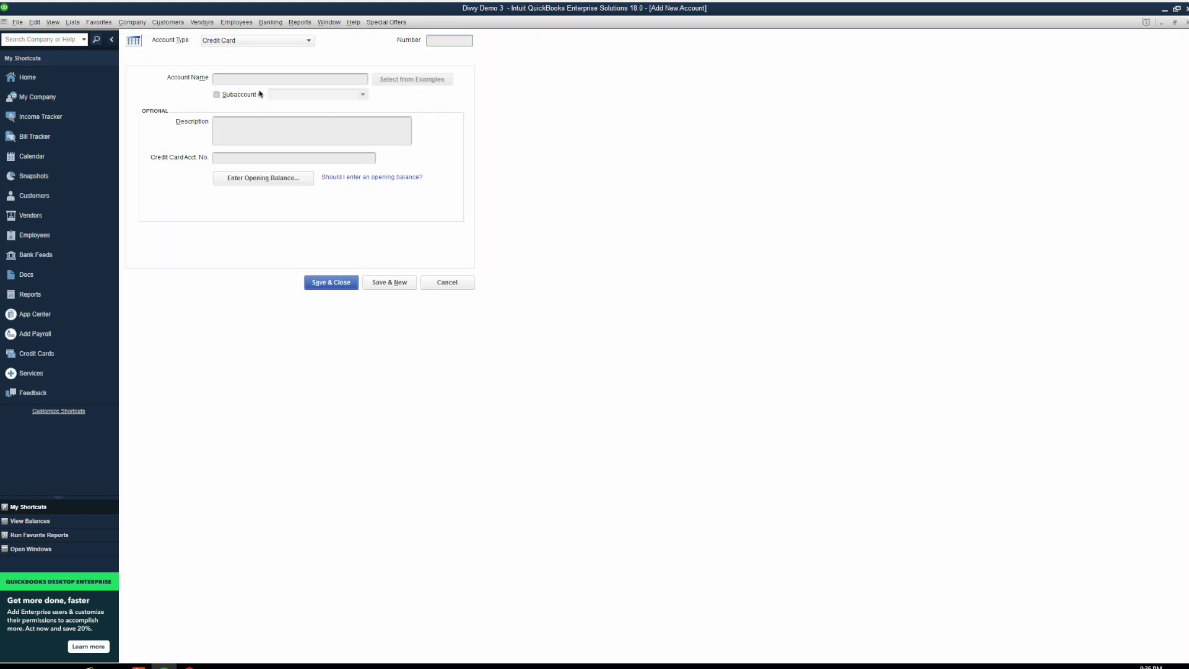
left_click(254, 81)
type("S")
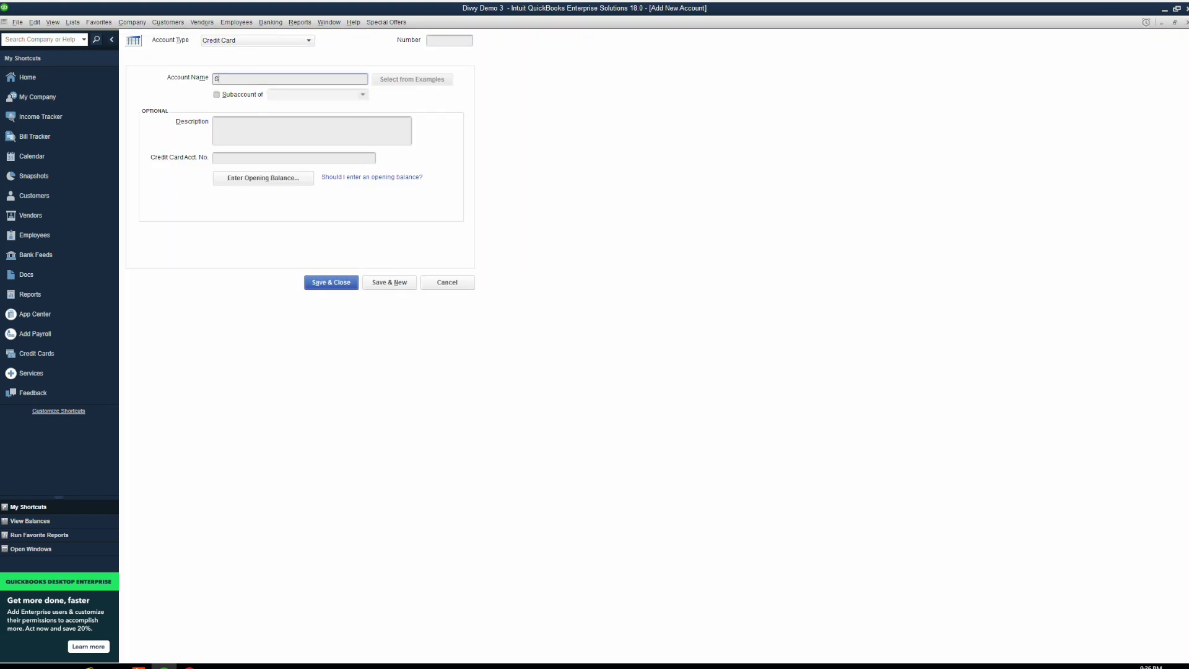
type("pend & Expense Credit Card")
left_click(321, 285)
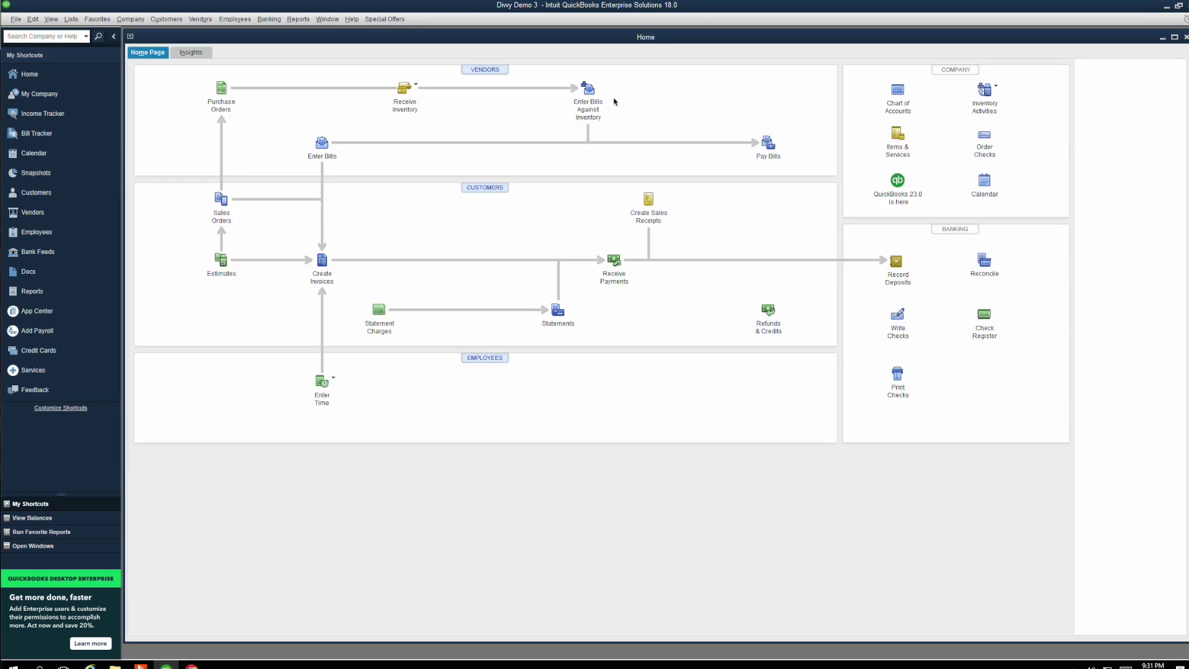
Step: Check the user mode and confirm in the User List that only Admin is logged on
left_click(16, 19)
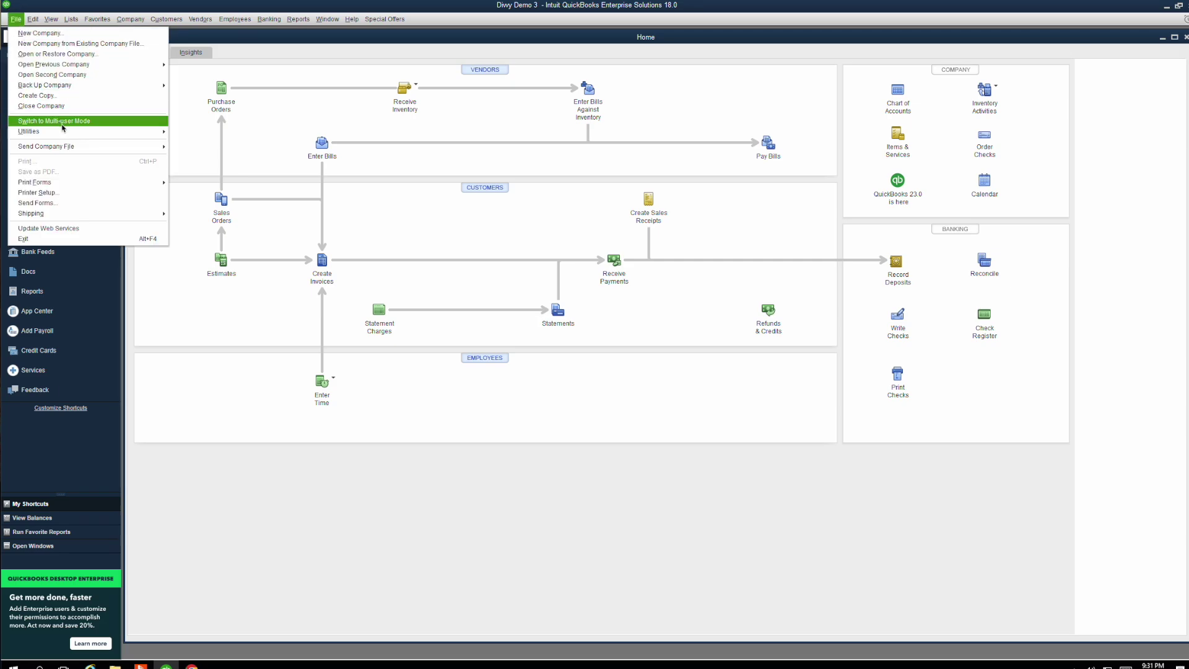
left_click(189, 84)
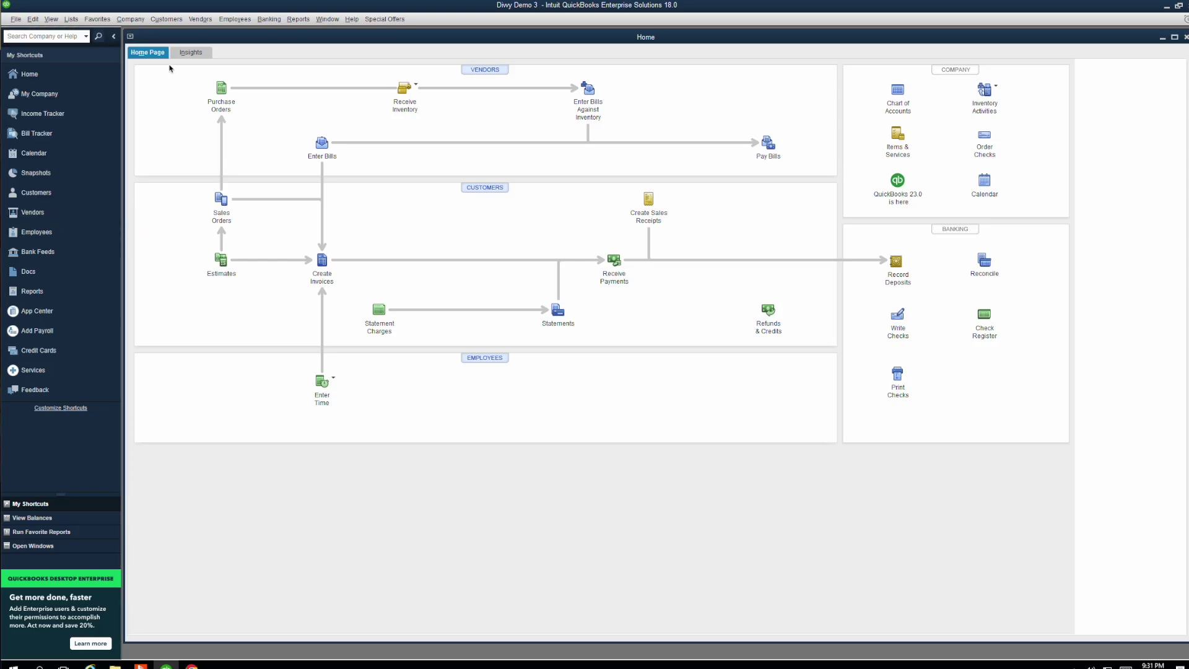
left_click(131, 20)
mouse_move(186, 105)
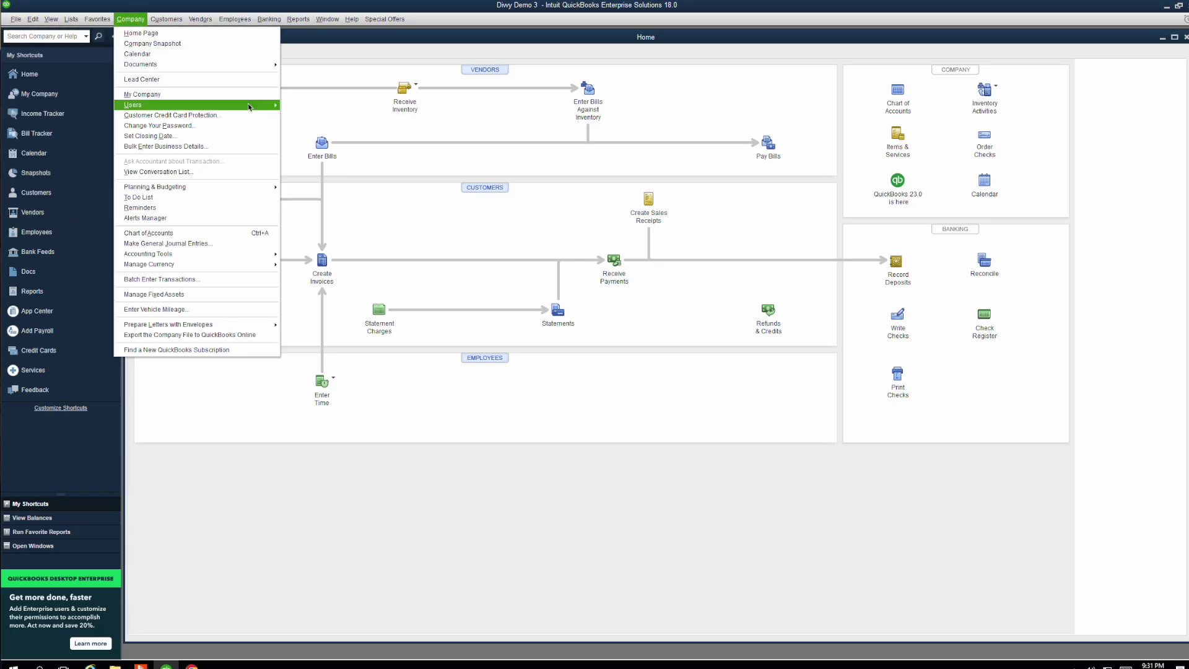
left_click(314, 127)
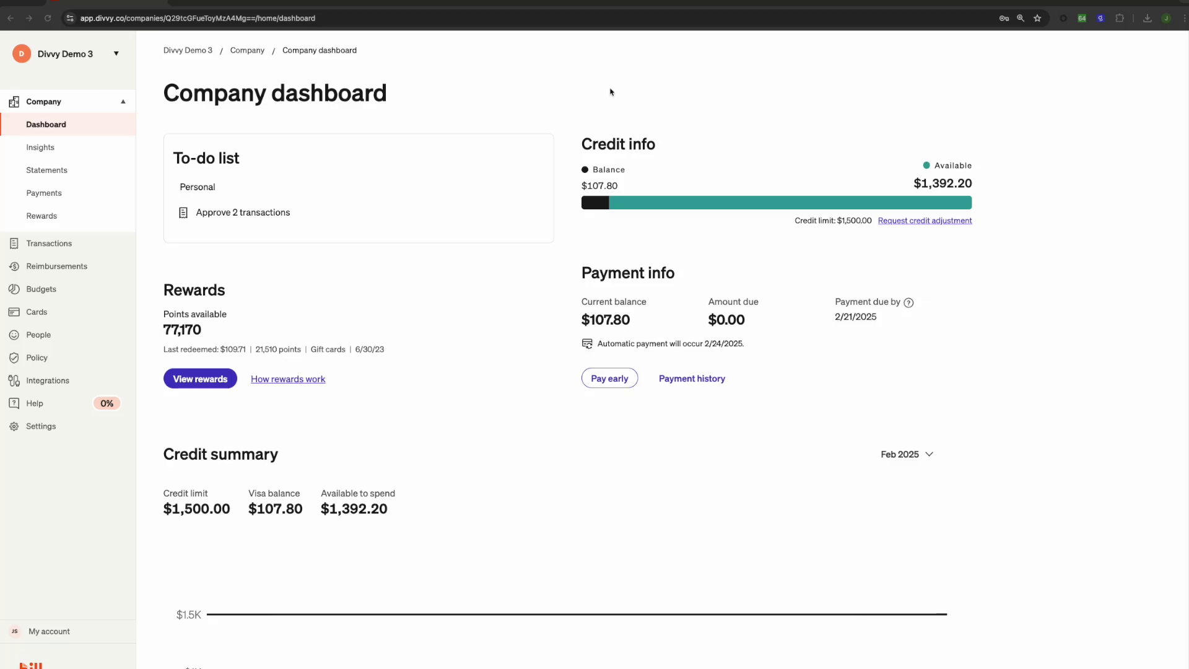
Step: Start connecting QuickBooks Desktop from the BILL Spend & Expense integrations page
left_click(48, 382)
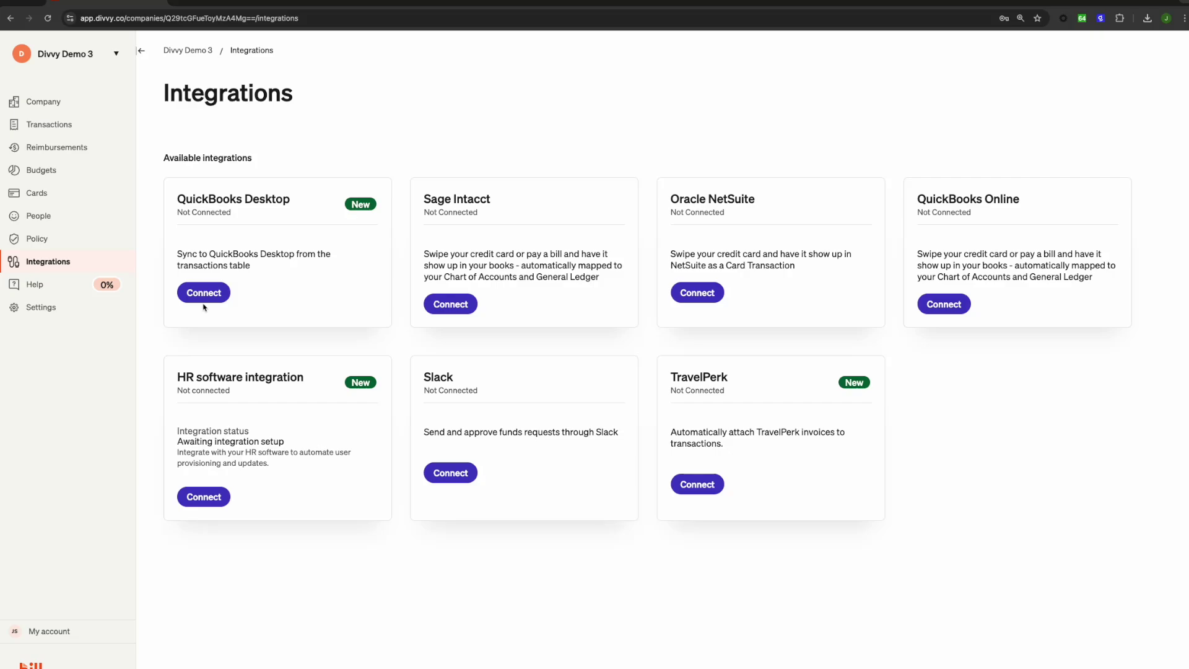
left_click(202, 299)
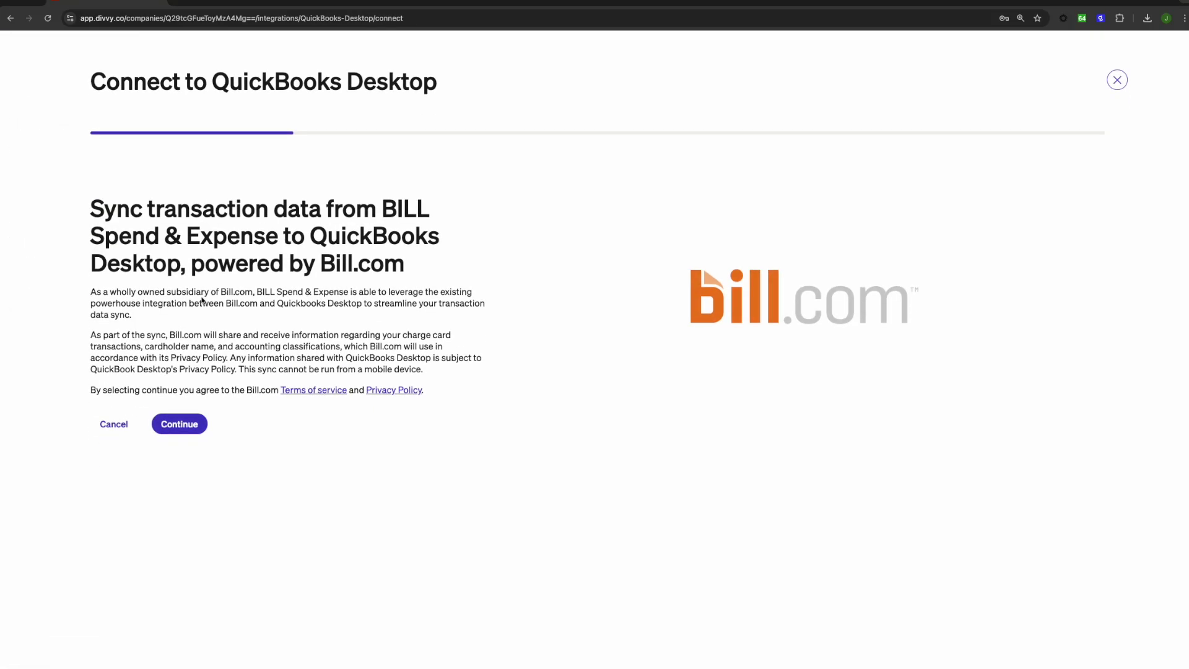
left_click(186, 423)
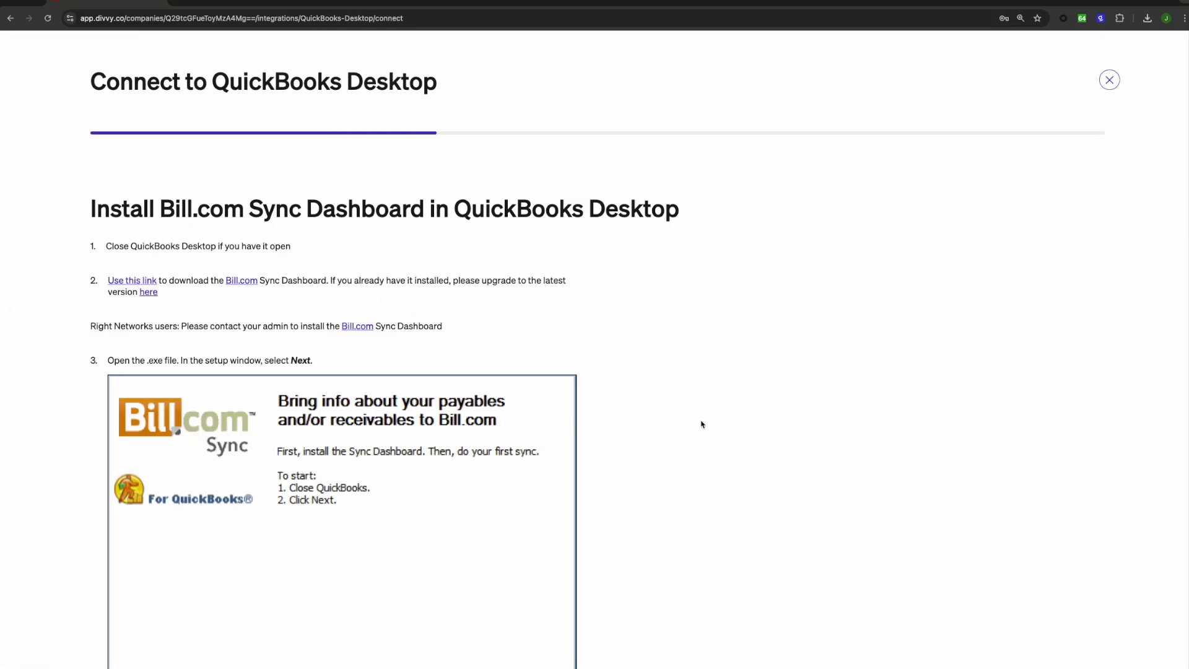
scroll(732, 366, "down", 10)
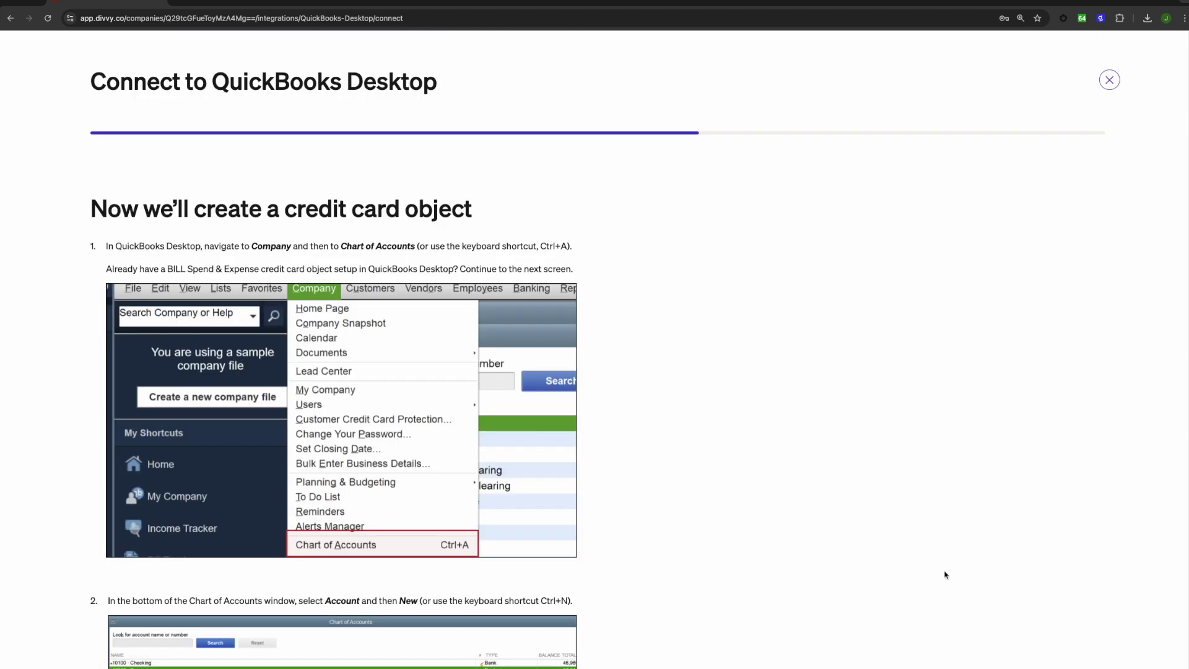
scroll(807, 337, "down", 15)
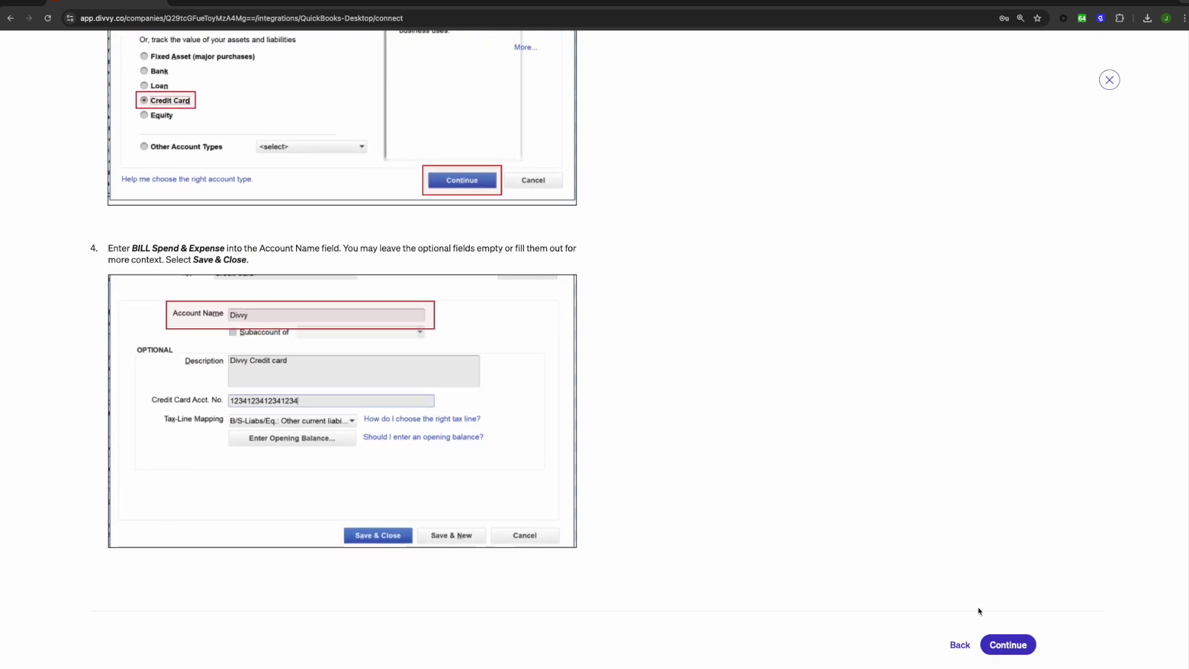
Step: Advance to the final connection step and copy the sync token
left_click(1007, 645)
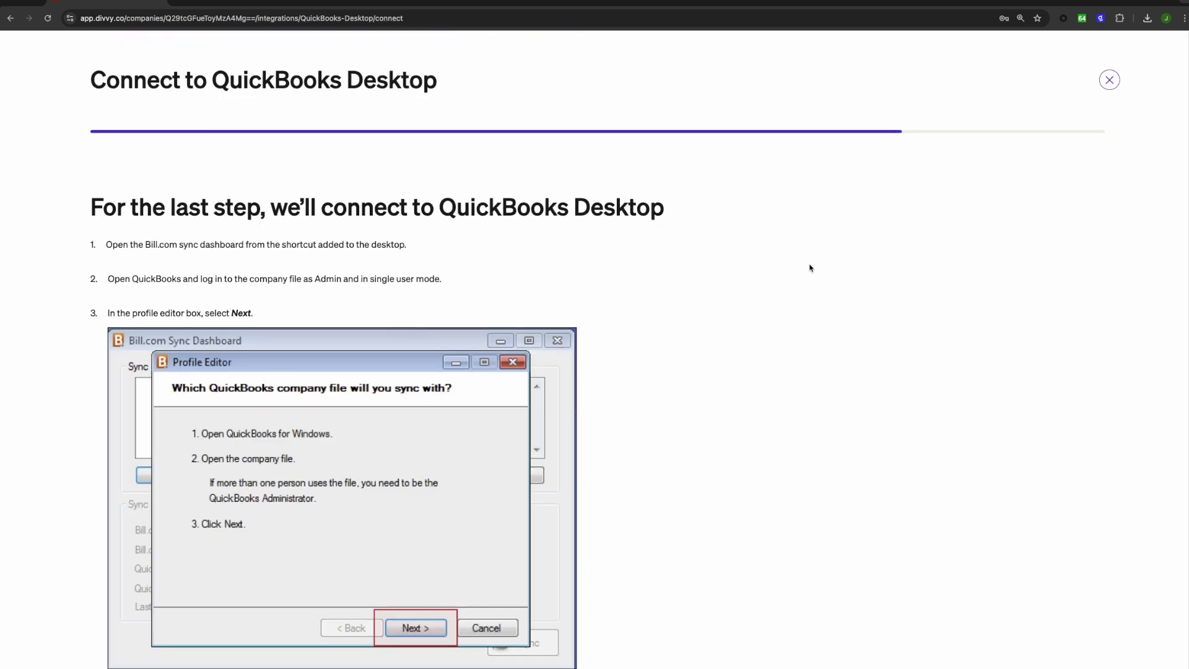
scroll(810, 267, "down", 15)
scroll(764, 234, "down", 3)
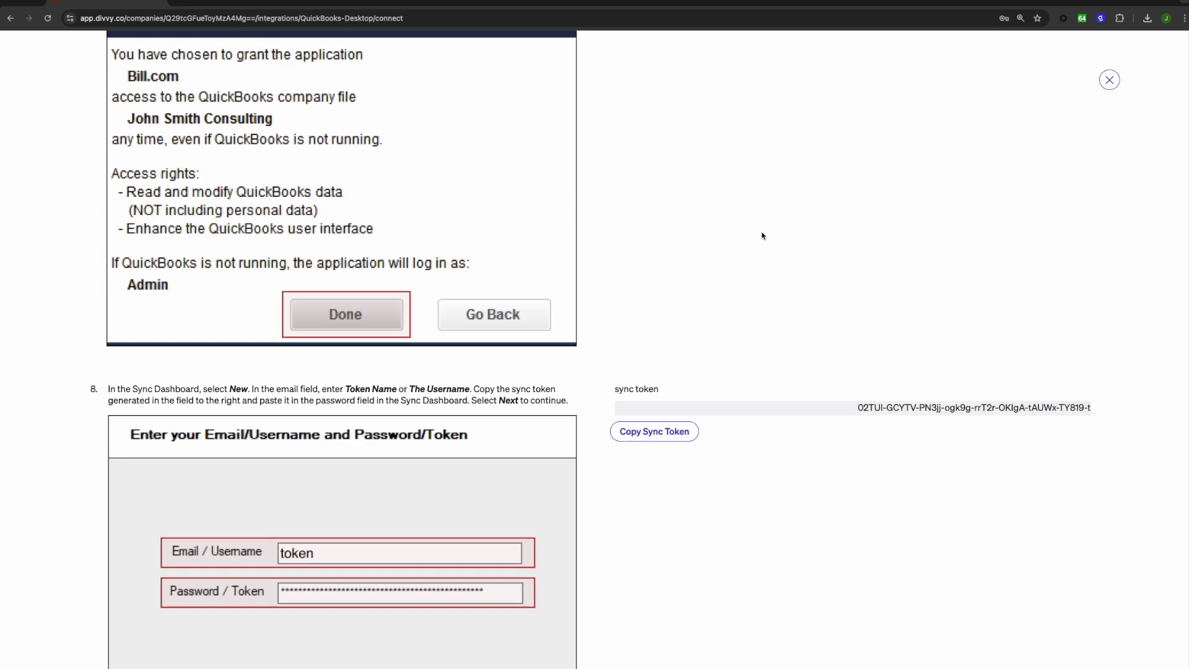
left_click(628, 284)
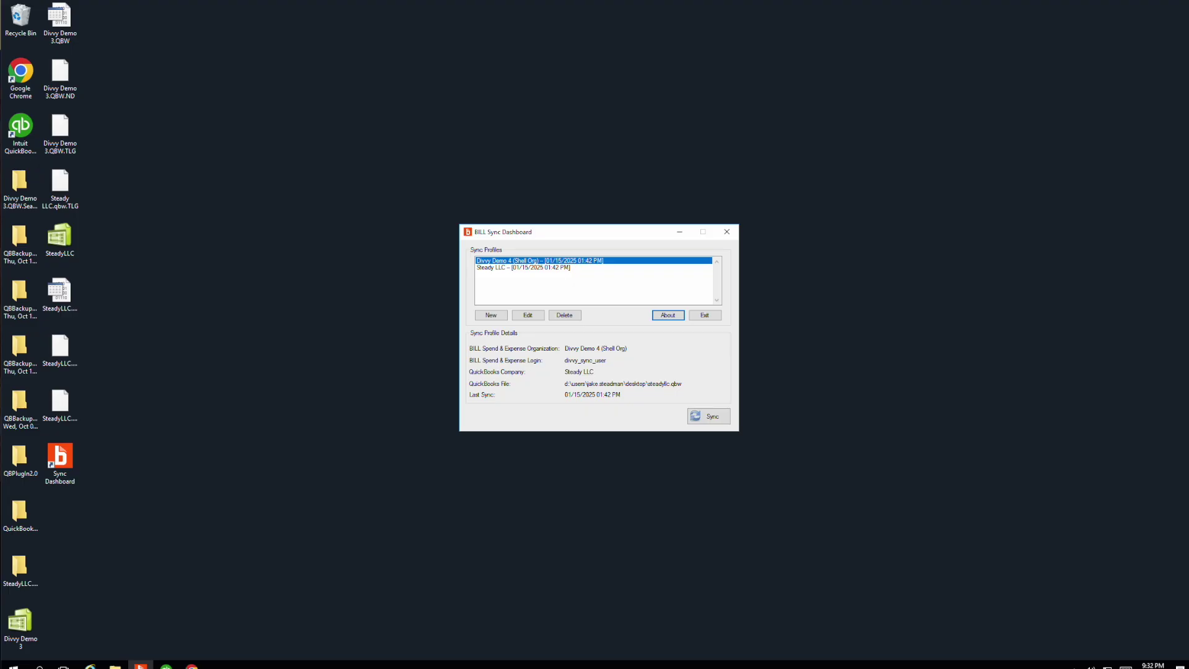
Step: Start a new sync profile targeting the divvy demo 3.qbw company file
left_click(490, 314)
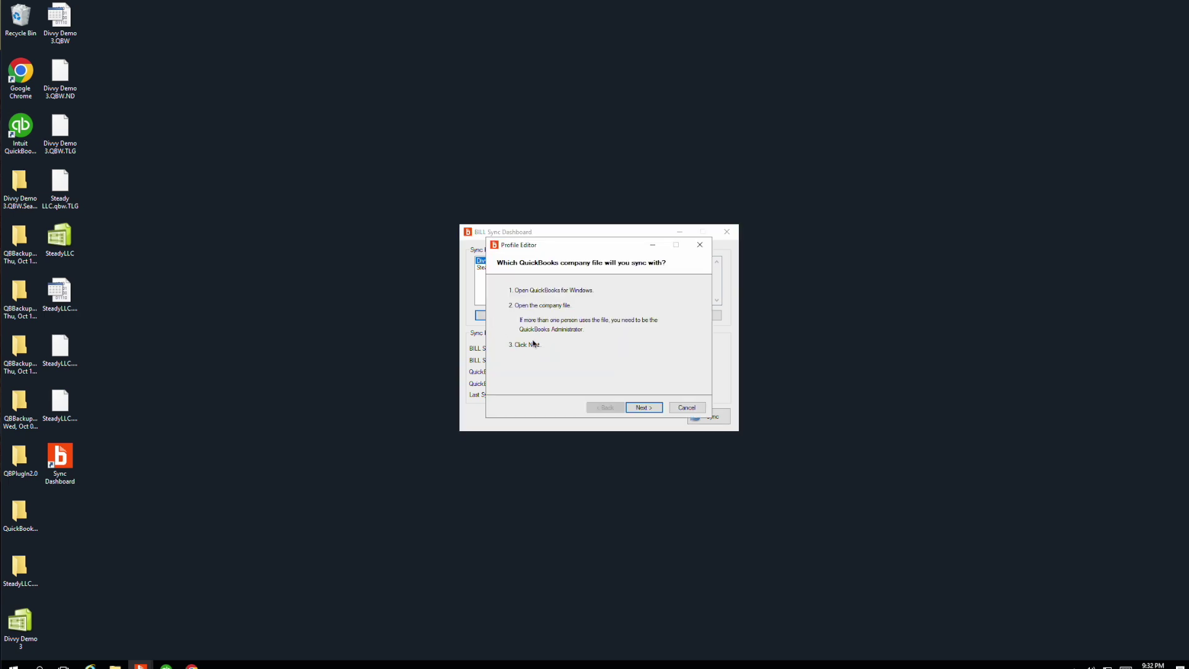
left_click(640, 407)
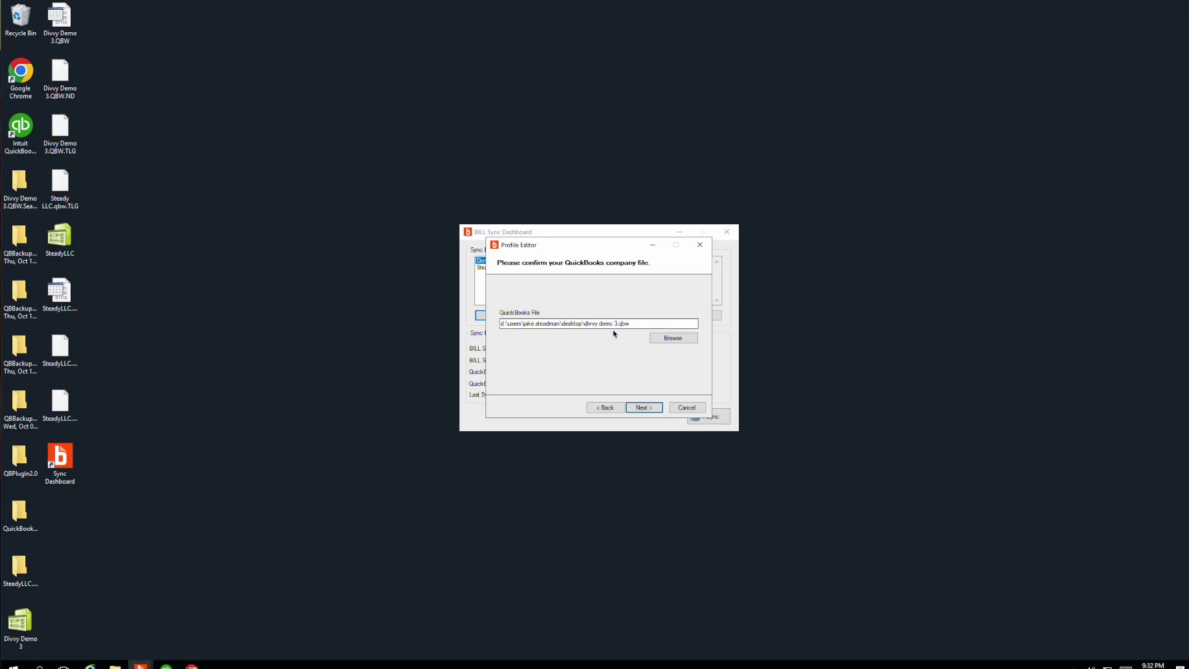
left_click(654, 410)
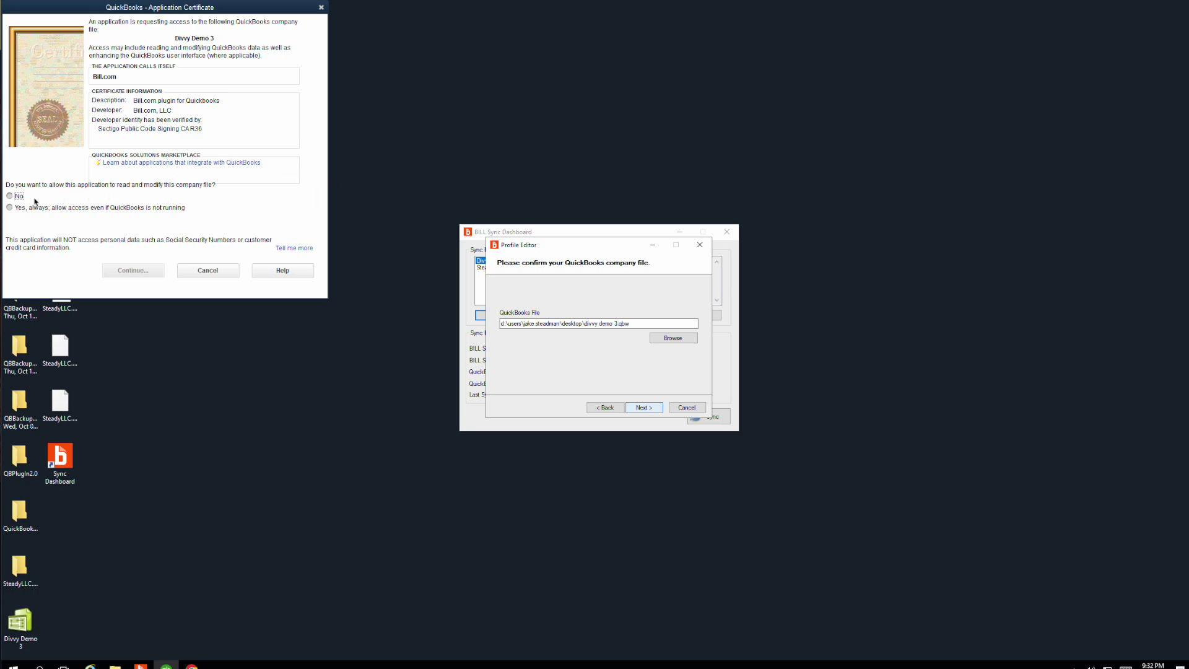
Step: Let Bill.com always access the company file, even when QuickBooks isn't running
left_click(10, 208)
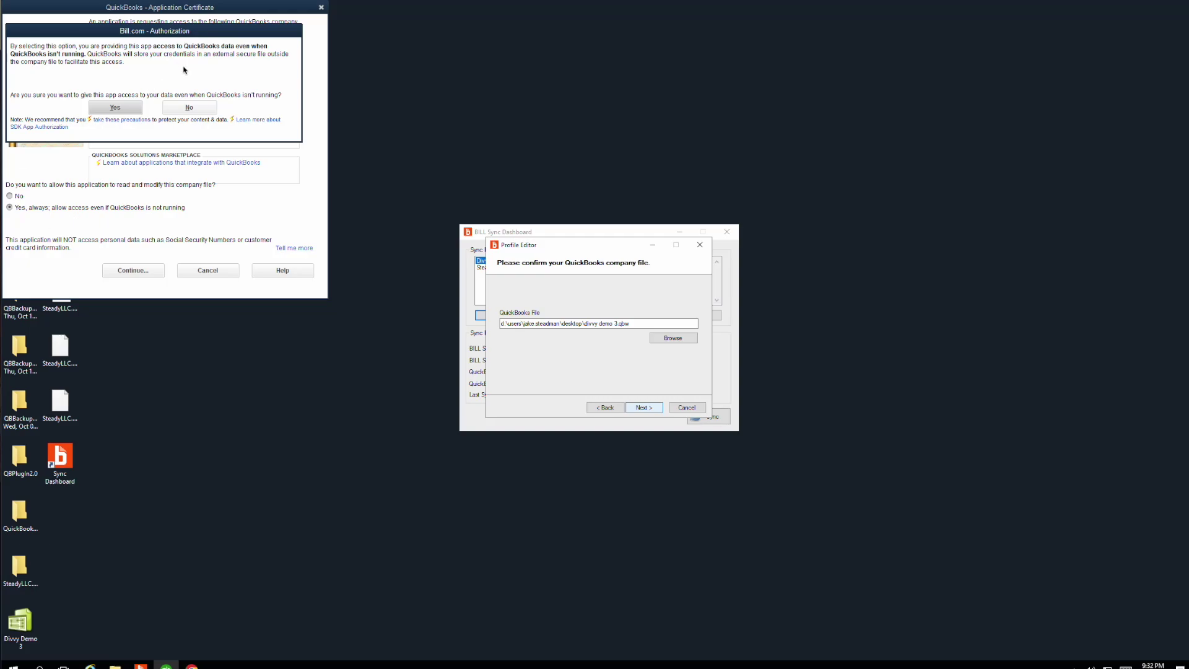
left_click(115, 109)
left_click(138, 270)
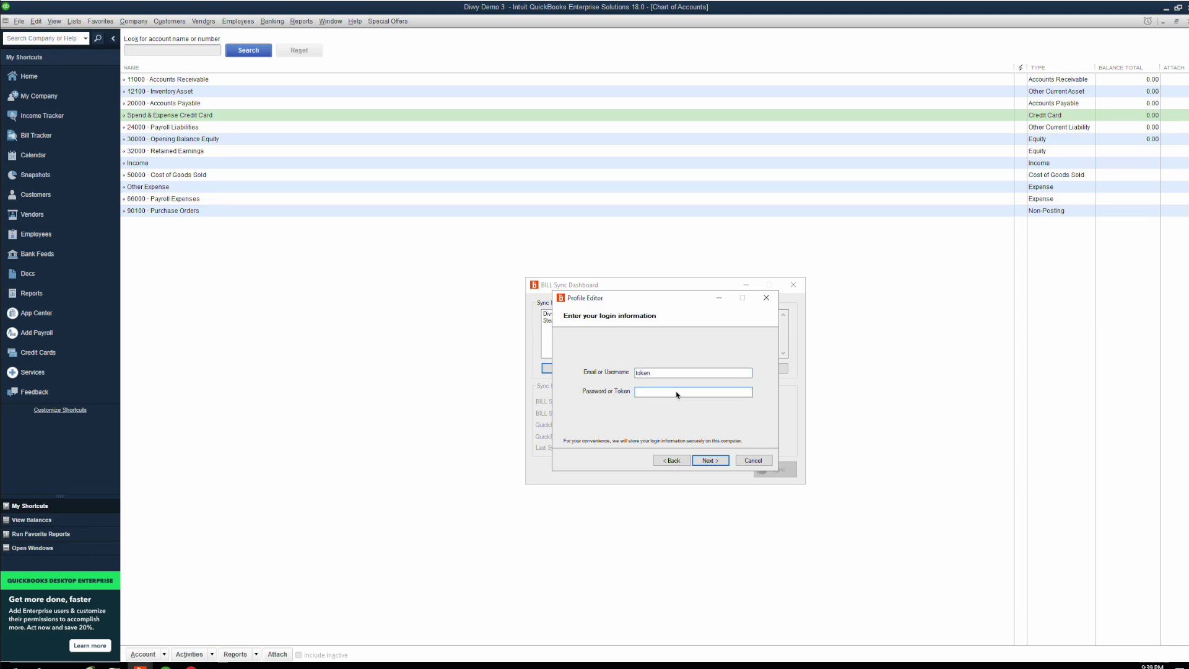
Step: Log in with the pasted sync token, link Divvy Demo 3 (Shell Org), and accept the name mismatch
key("ctrl+v")
left_click(710, 460)
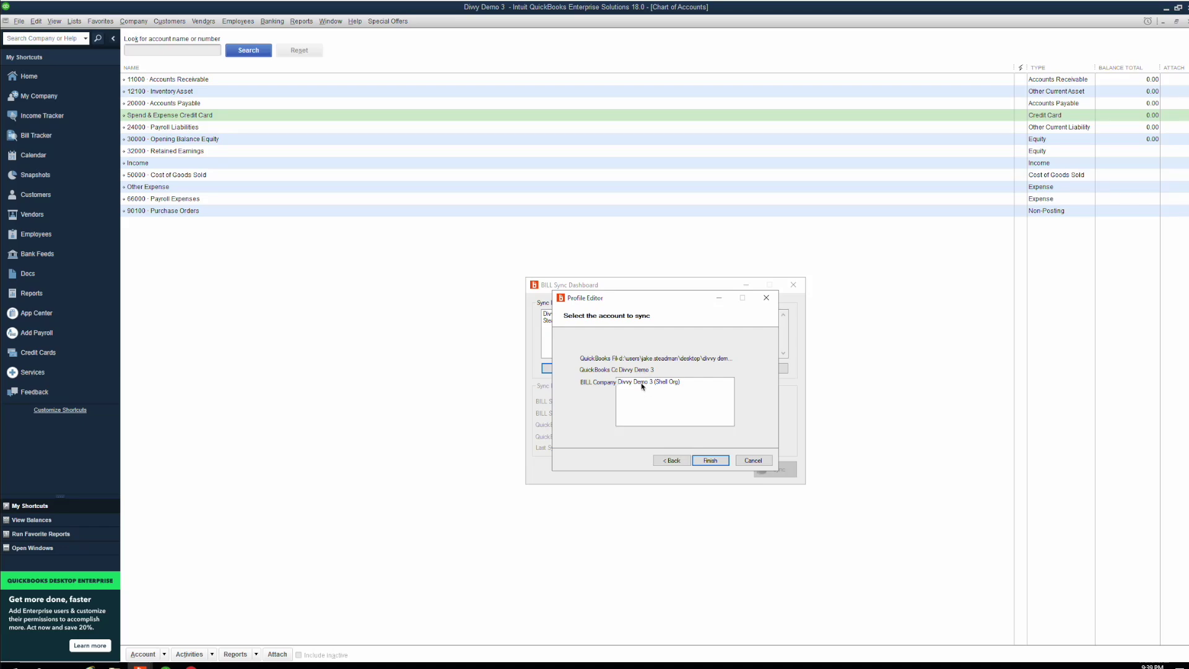
left_click(642, 385)
left_click(709, 461)
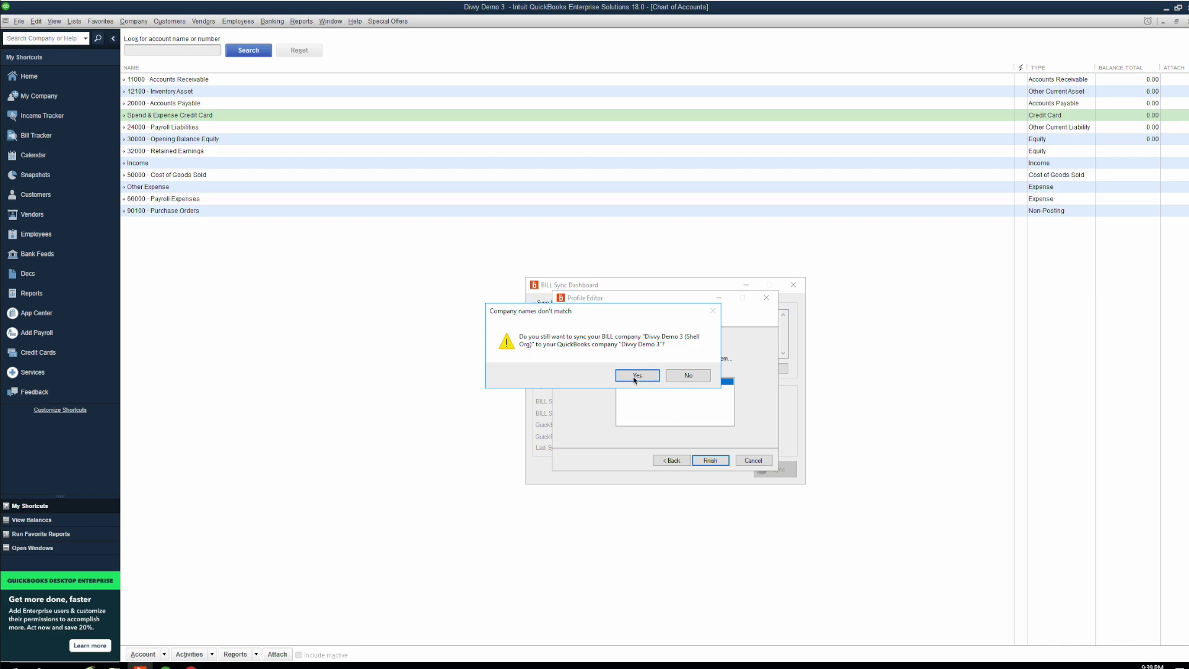
left_click(637, 376)
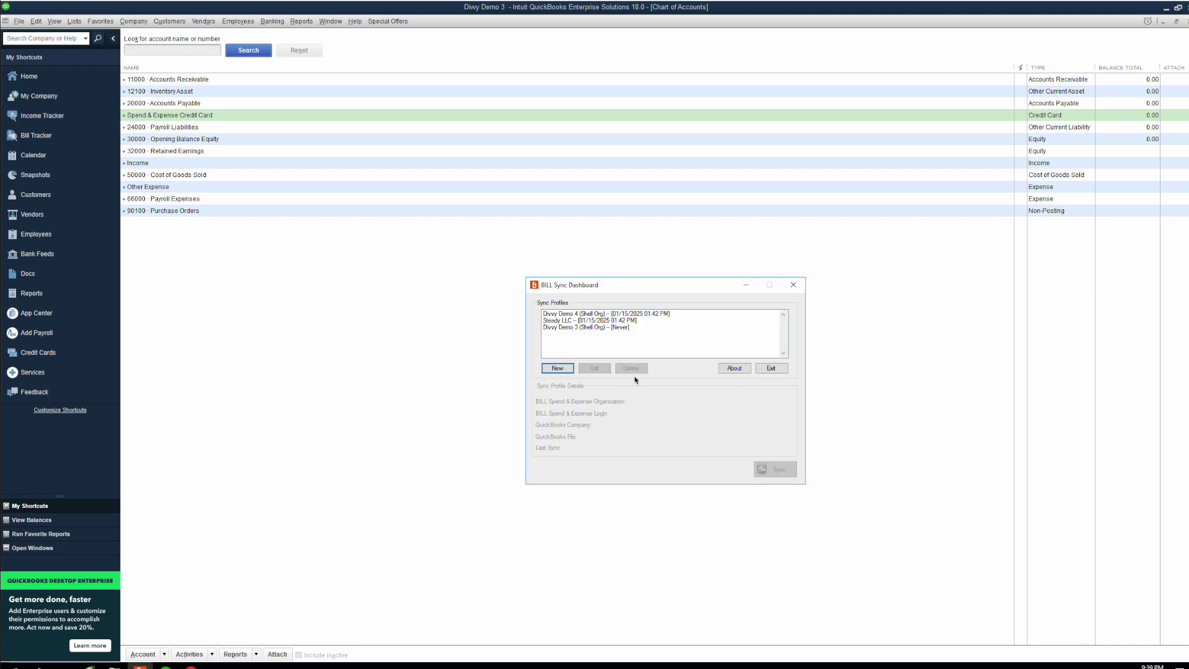
Step: Sync the Divvy Demo 3 profile, pushing 12 accounts to BILL, then return to the browser
left_click(584, 329)
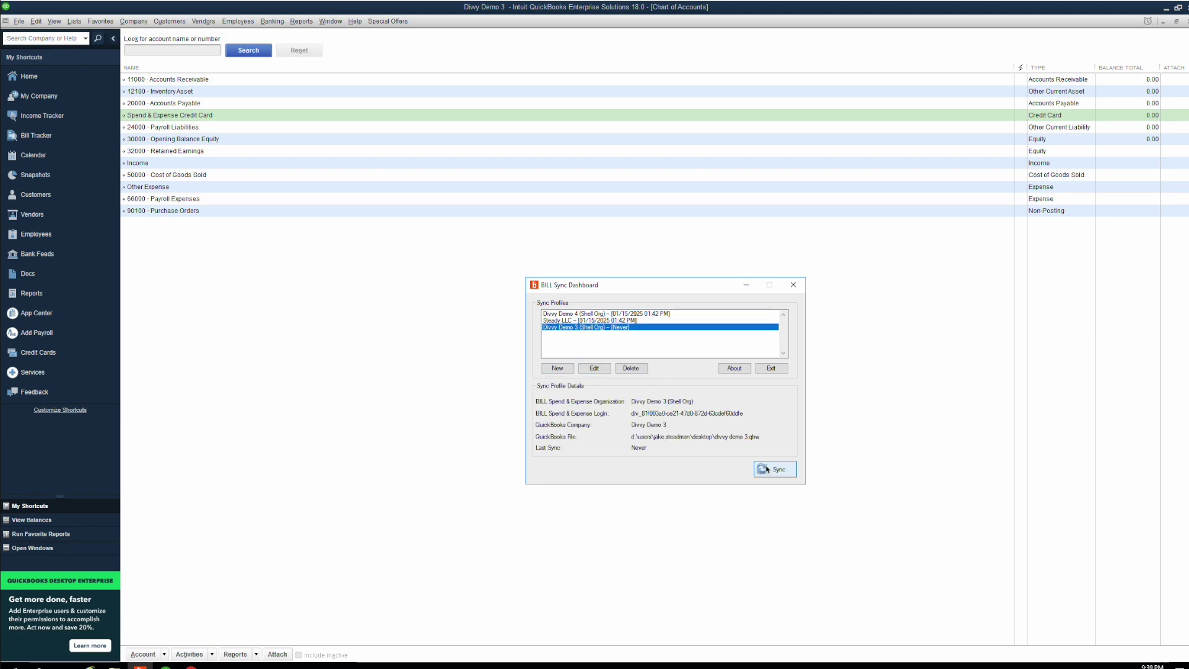
left_click(768, 470)
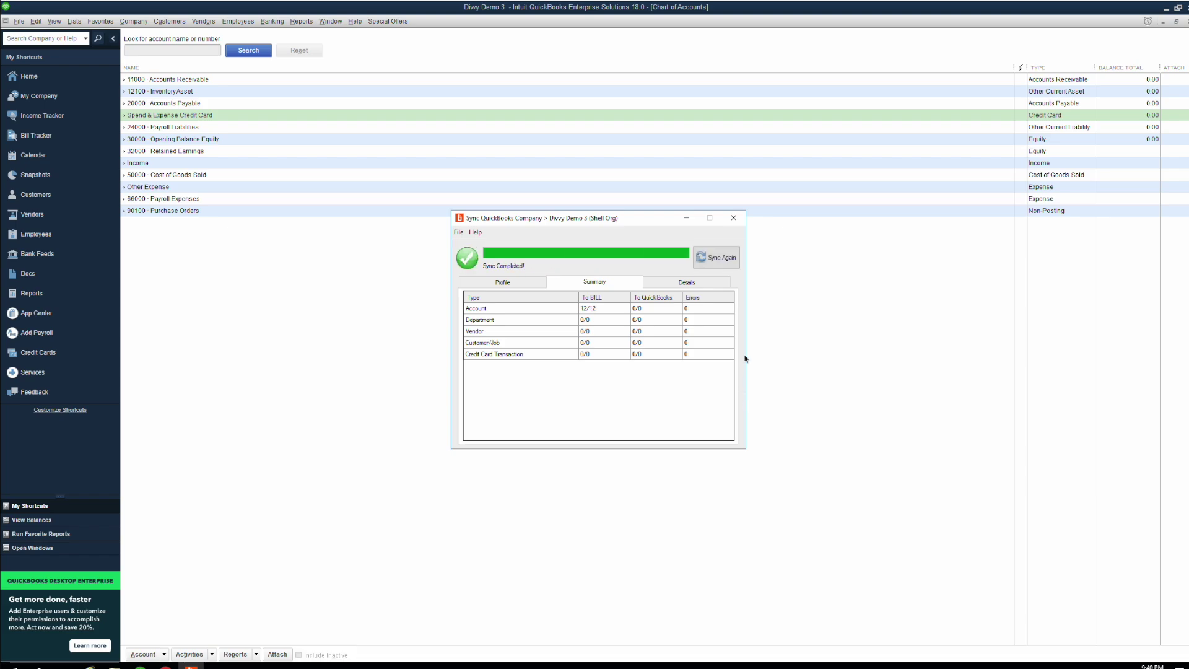
left_click(733, 218)
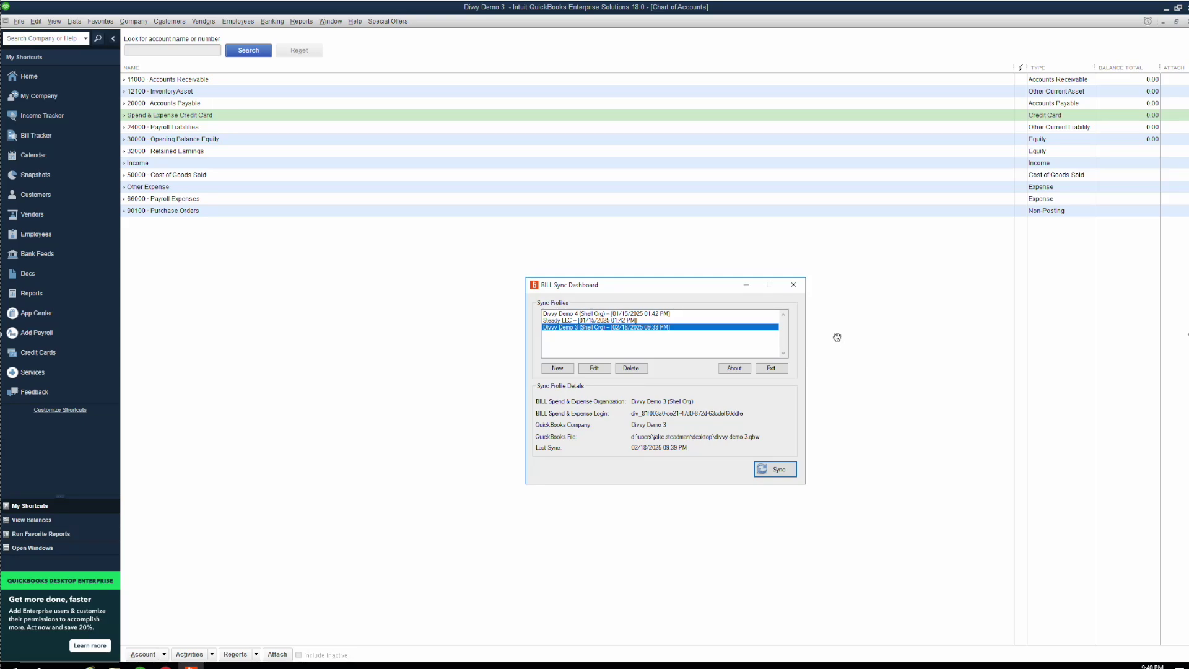
key("super+Tab")
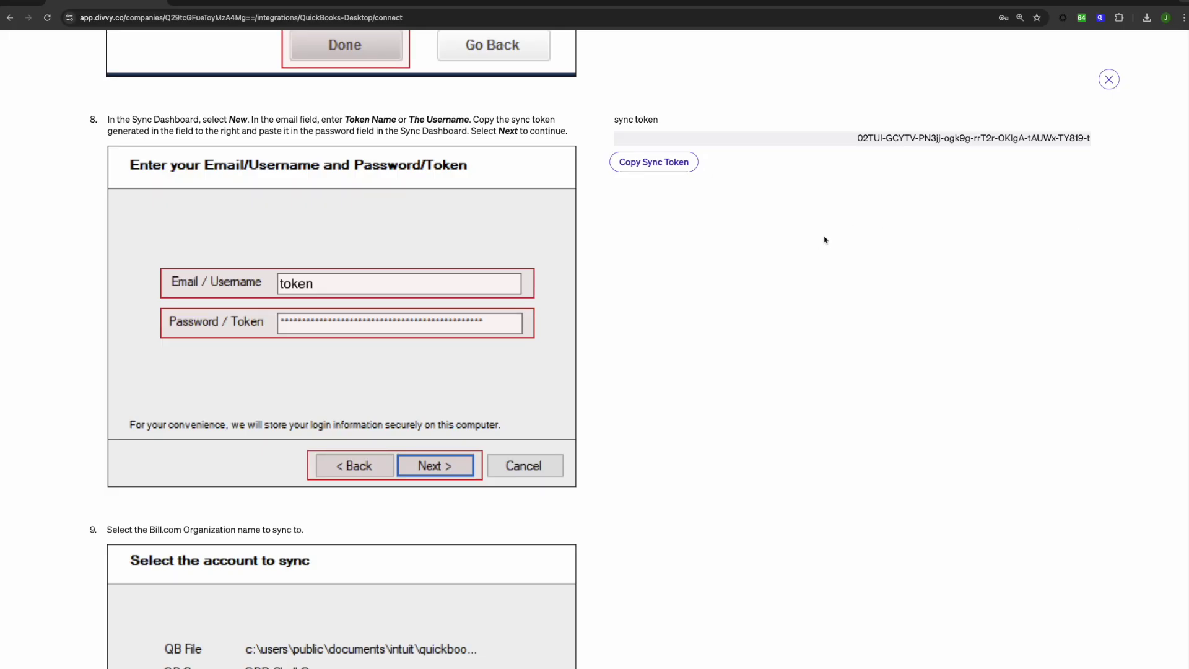
Step: Finish the QuickBooks Desktop connection wizard in BILL Spend & Expense
scroll(824, 240, "down", 8)
scroll(824, 239, "down", 10)
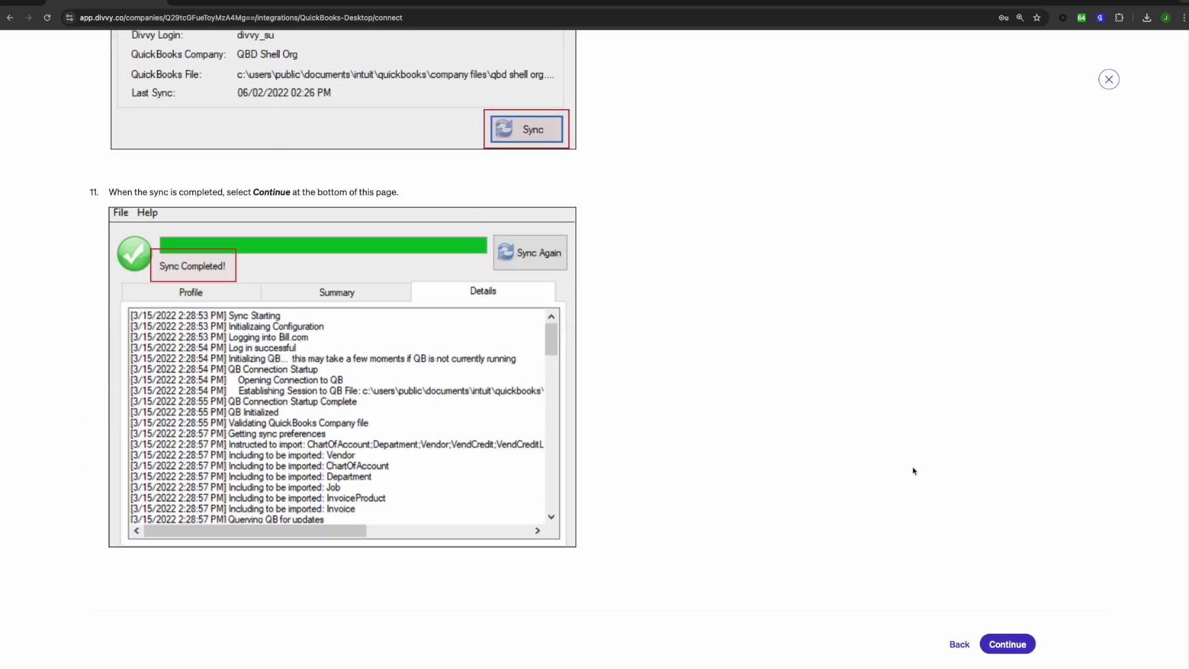
left_click(1014, 651)
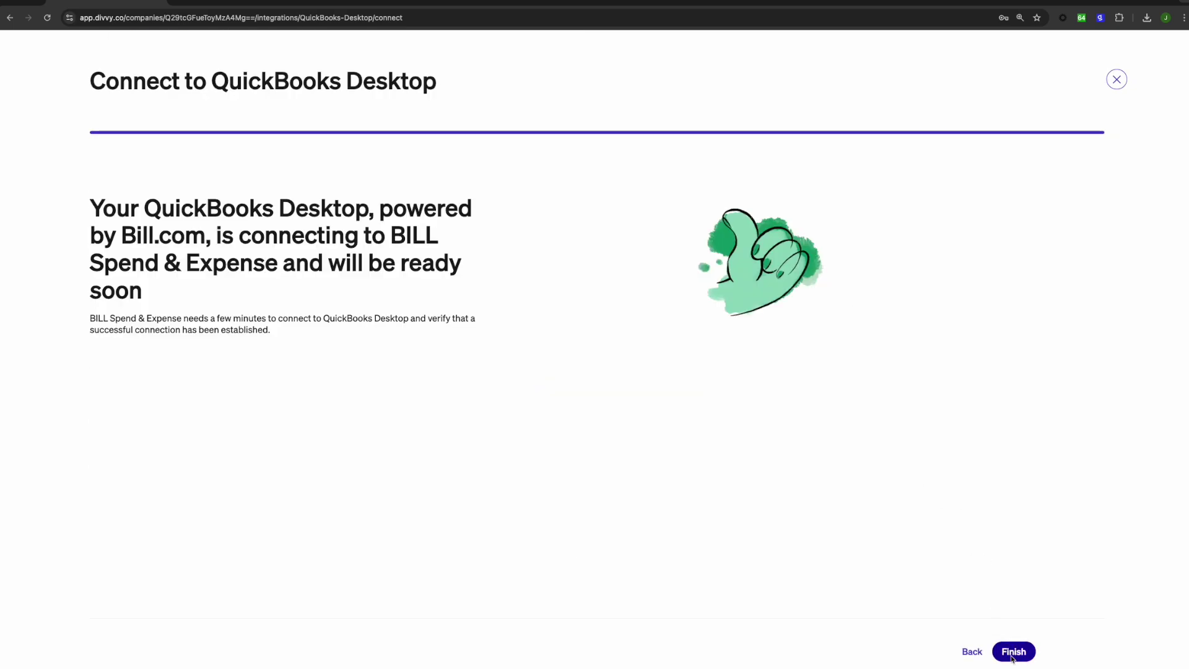
left_click(1012, 655)
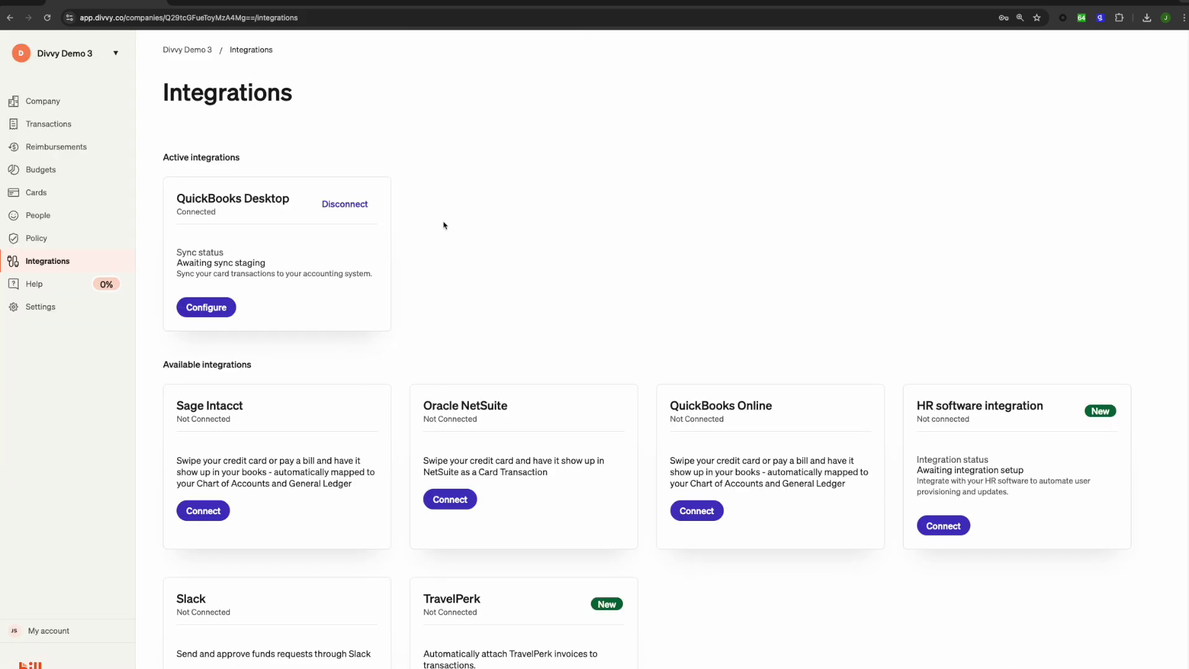
Step: Set QuickBooks Desktop to sync from Spend & Expense Credit Card with Auto sync on
left_click(206, 308)
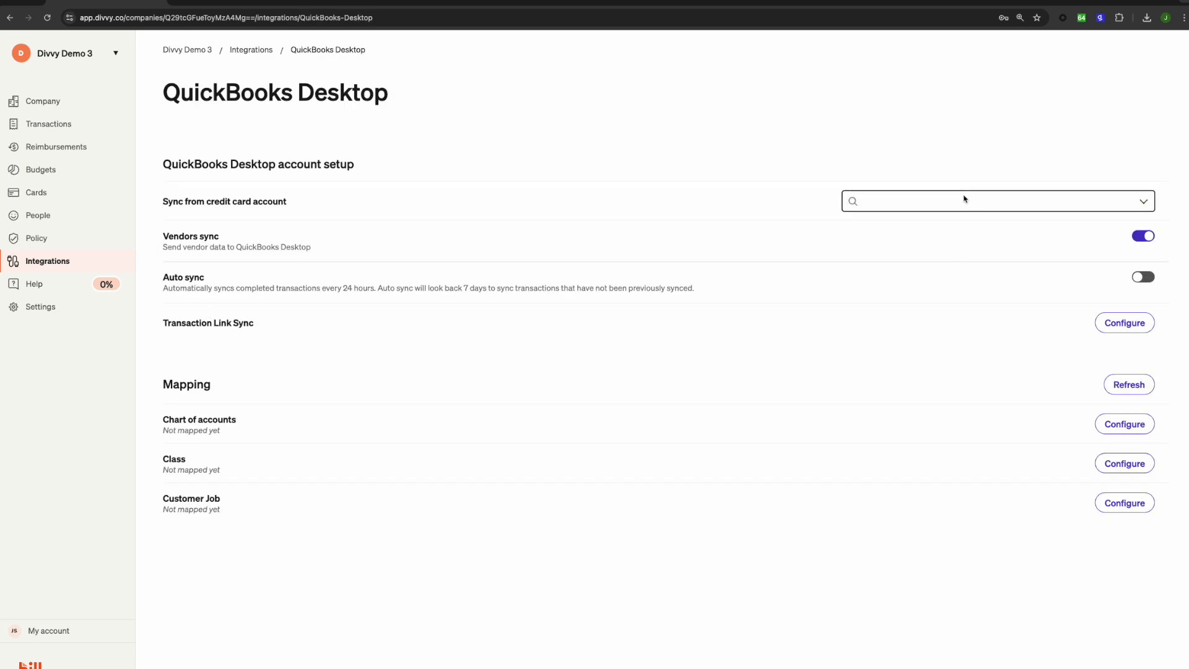
left_click(965, 201)
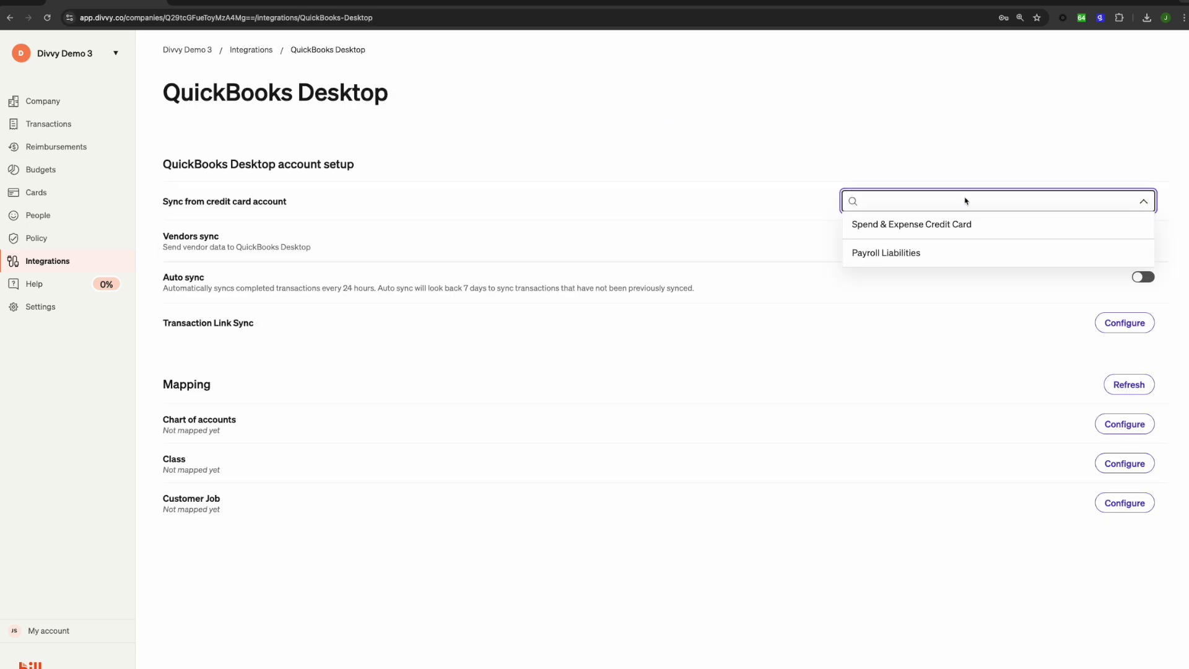
left_click(910, 231)
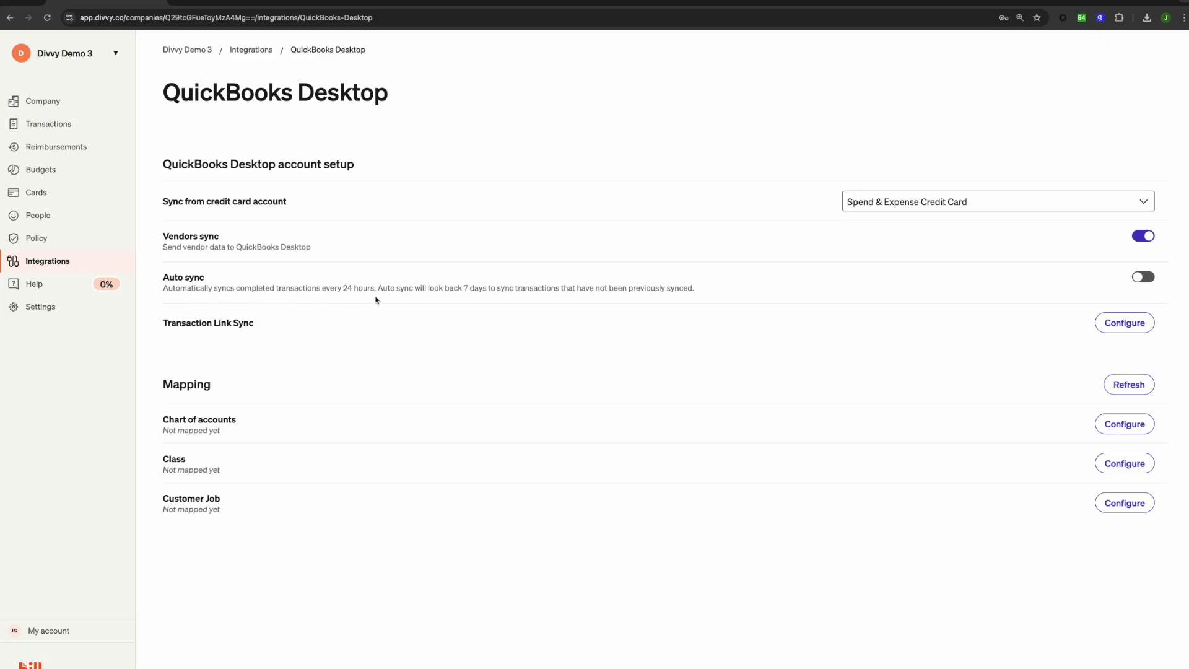
left_click(1142, 277)
left_click(1123, 320)
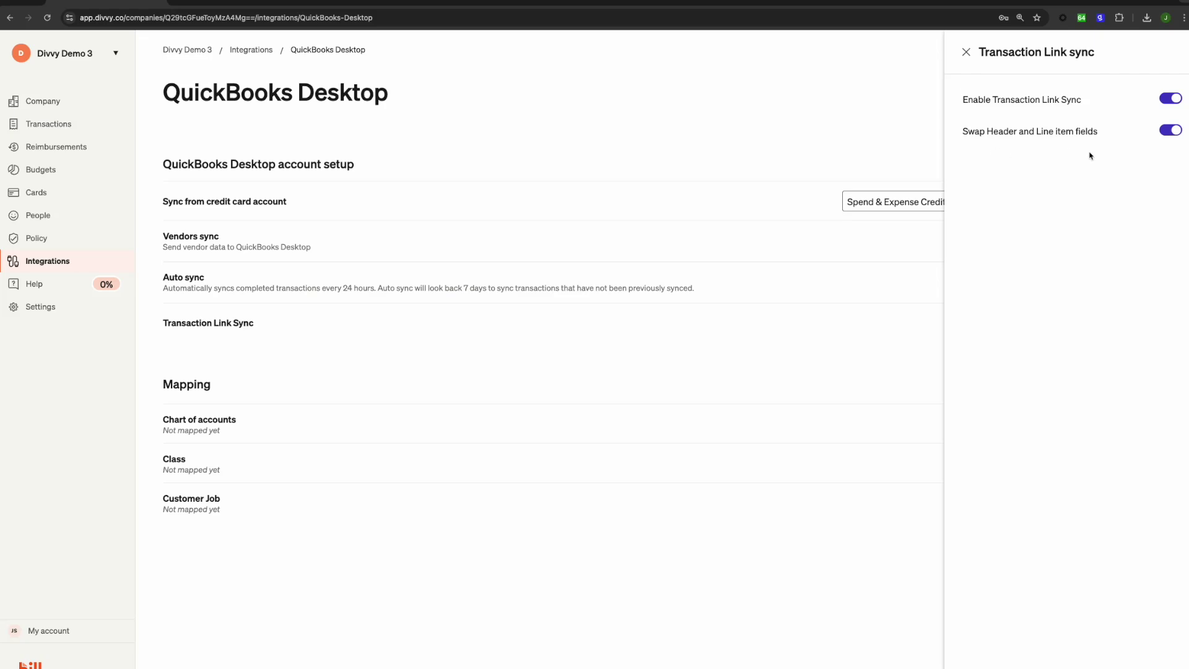
left_click(966, 52)
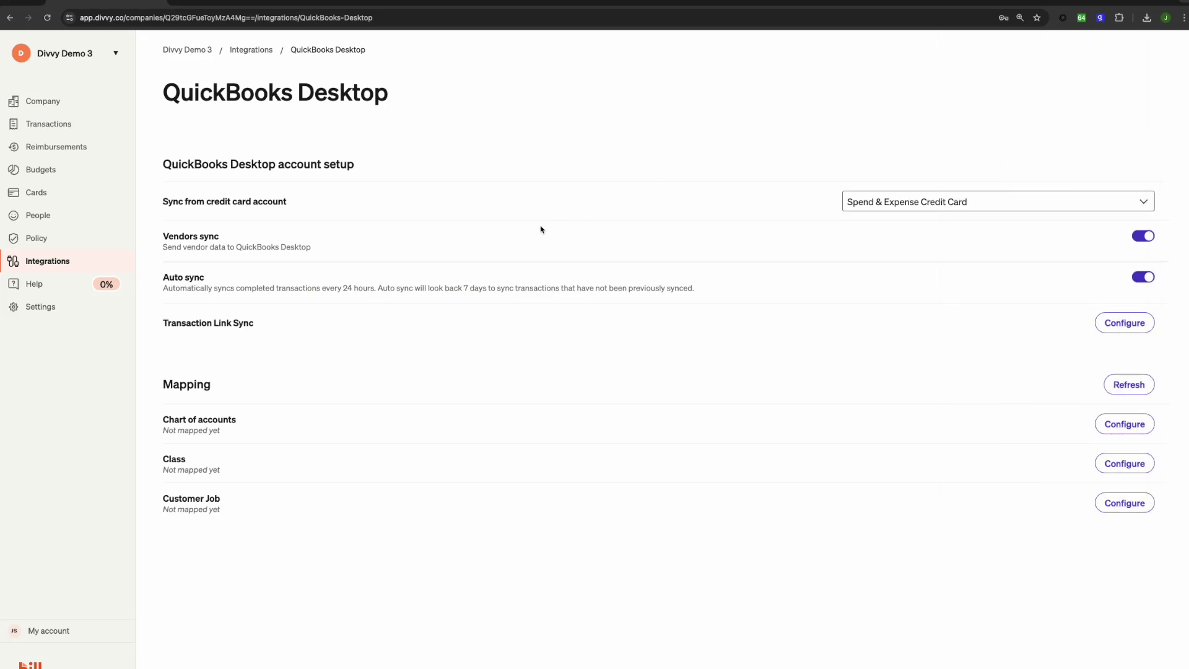
Step: Map the chart of accounts to the Category custom field and automap both expense accounts
left_click(1127, 425)
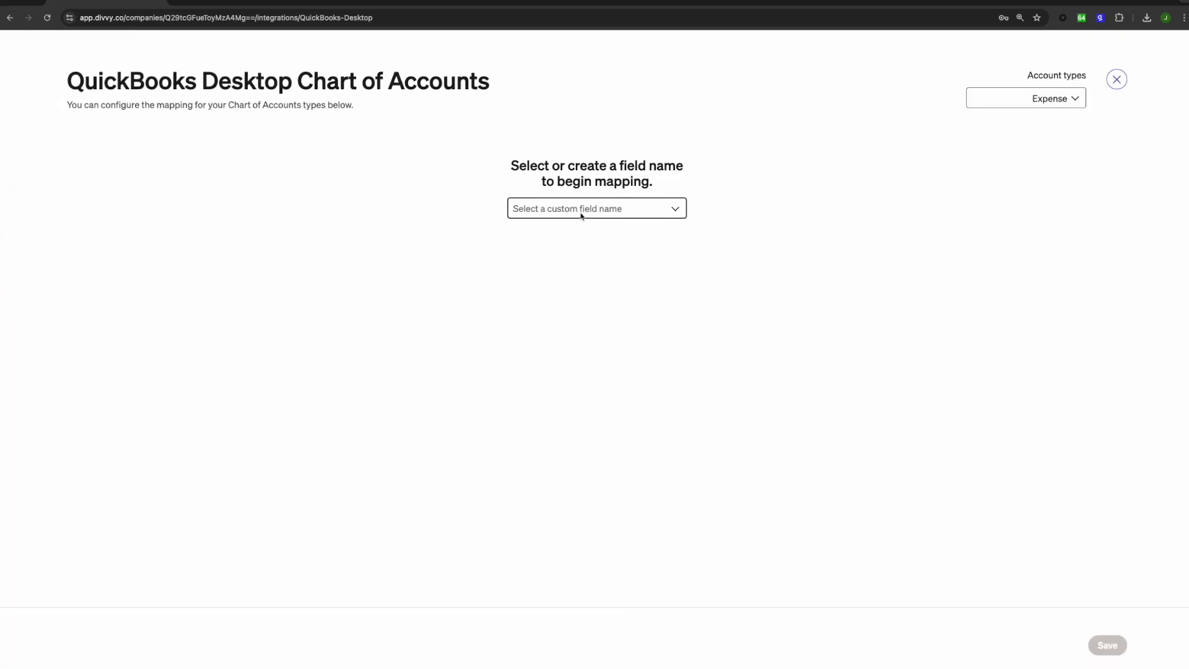
left_click(582, 215)
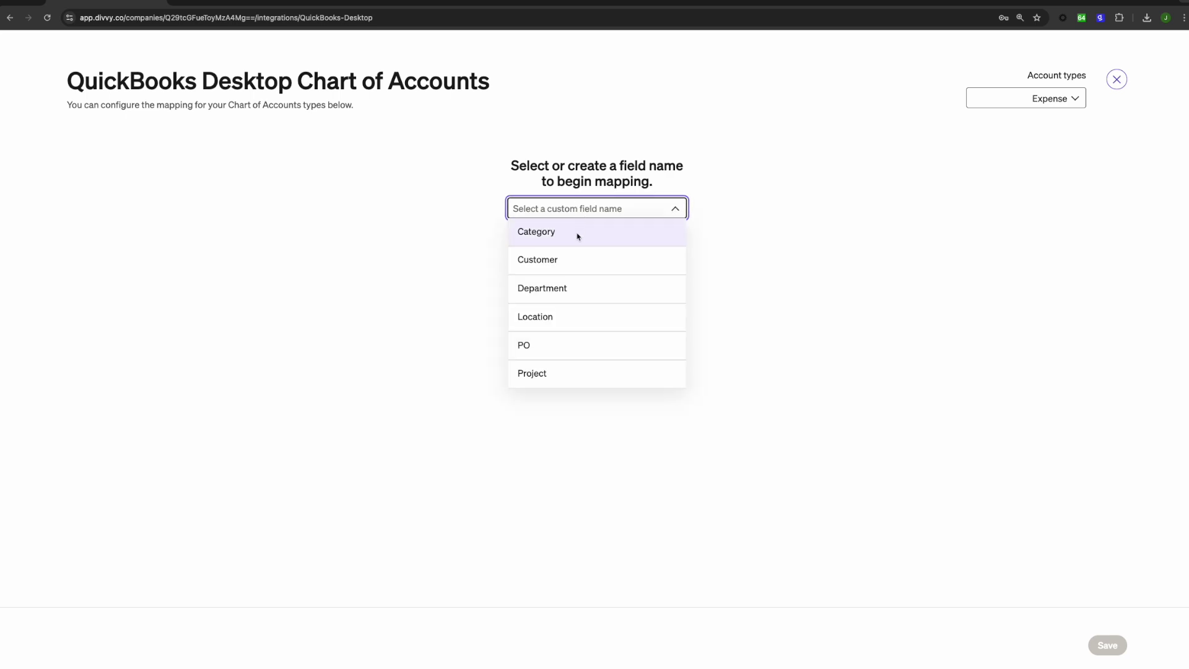
type("Category")
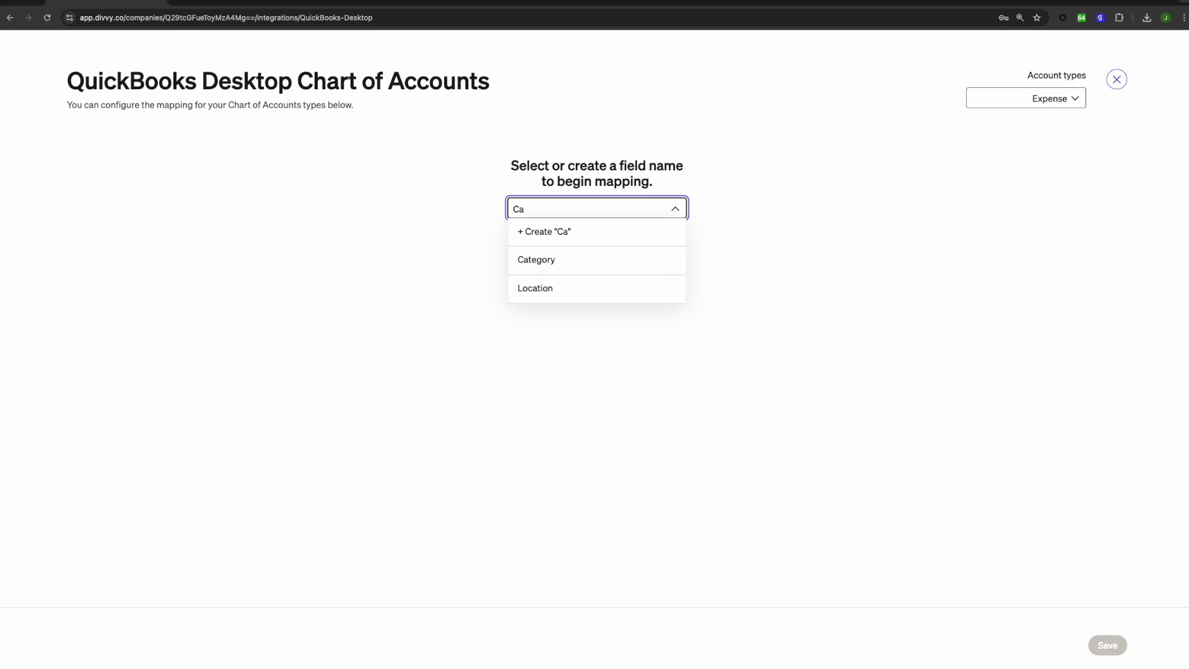
left_click(573, 233)
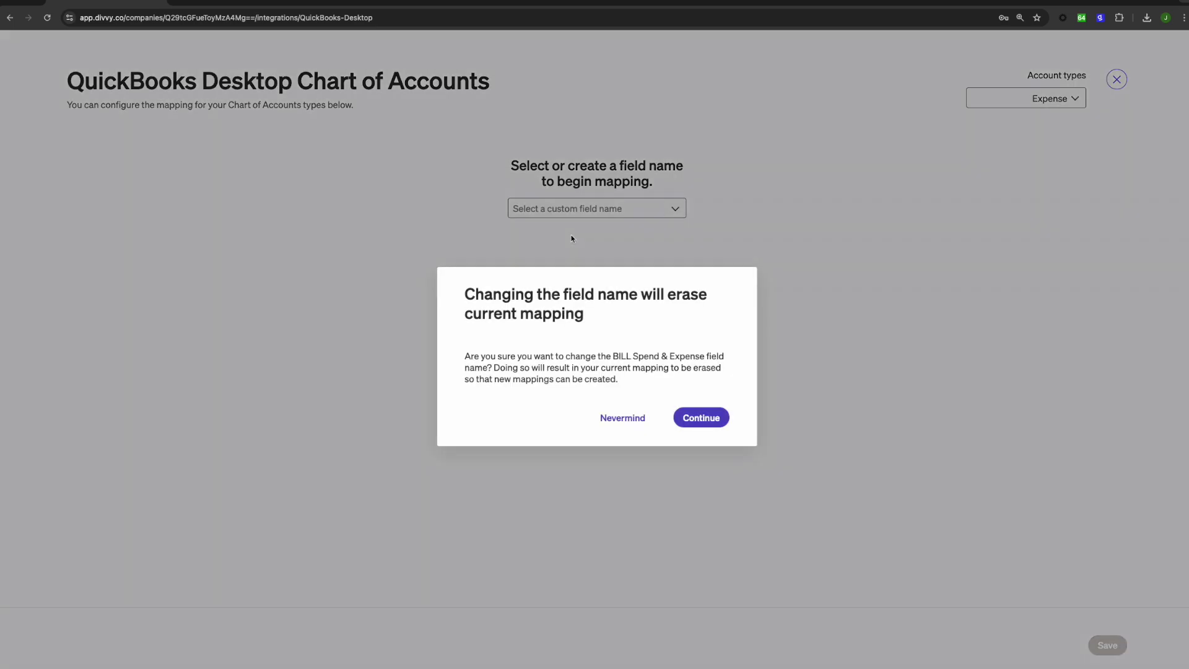
left_click(701, 426)
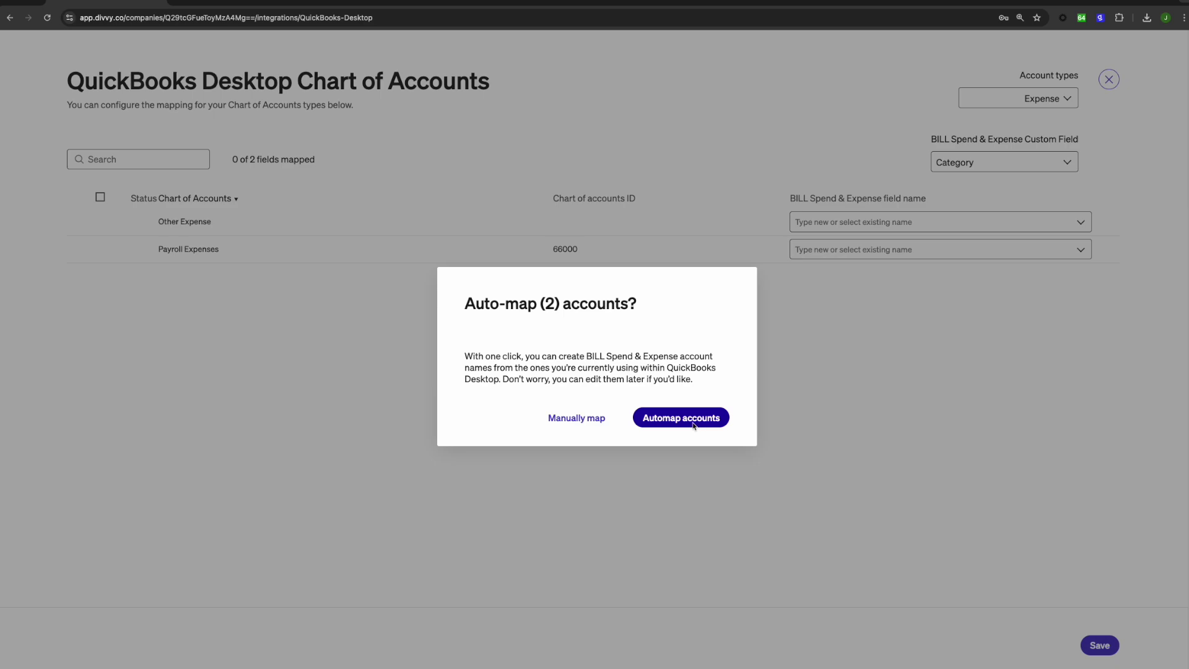
left_click(693, 425)
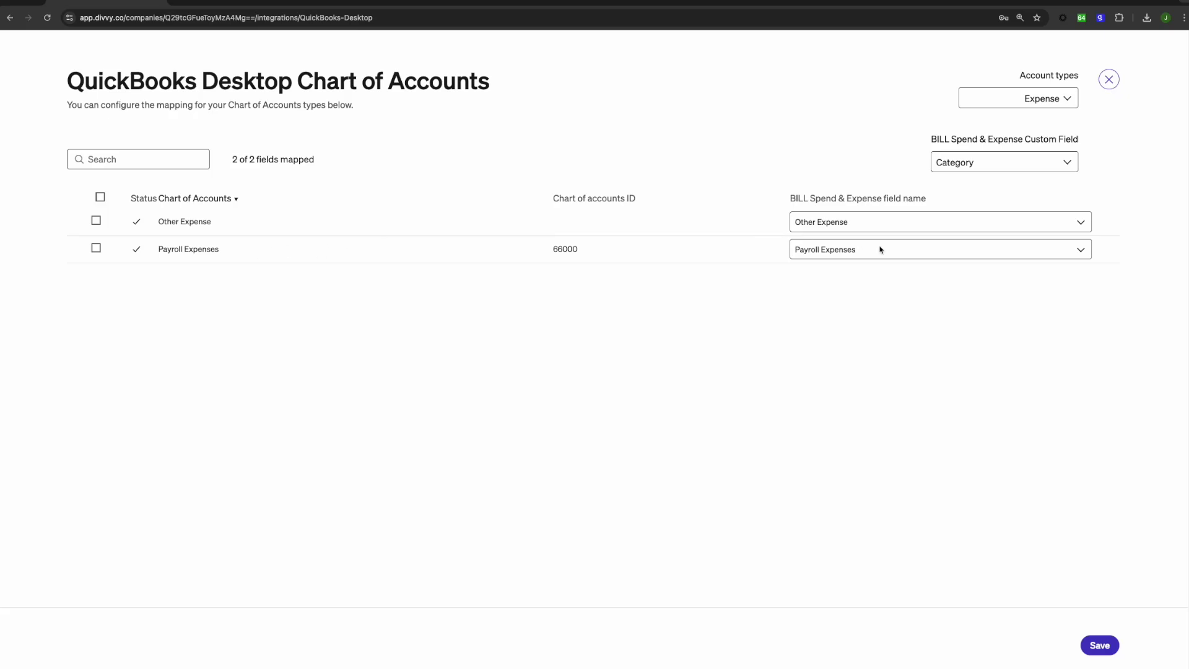
Step: Keep Other Expense mapped, unmap Payroll Expenses, and save the mapping
left_click(836, 227)
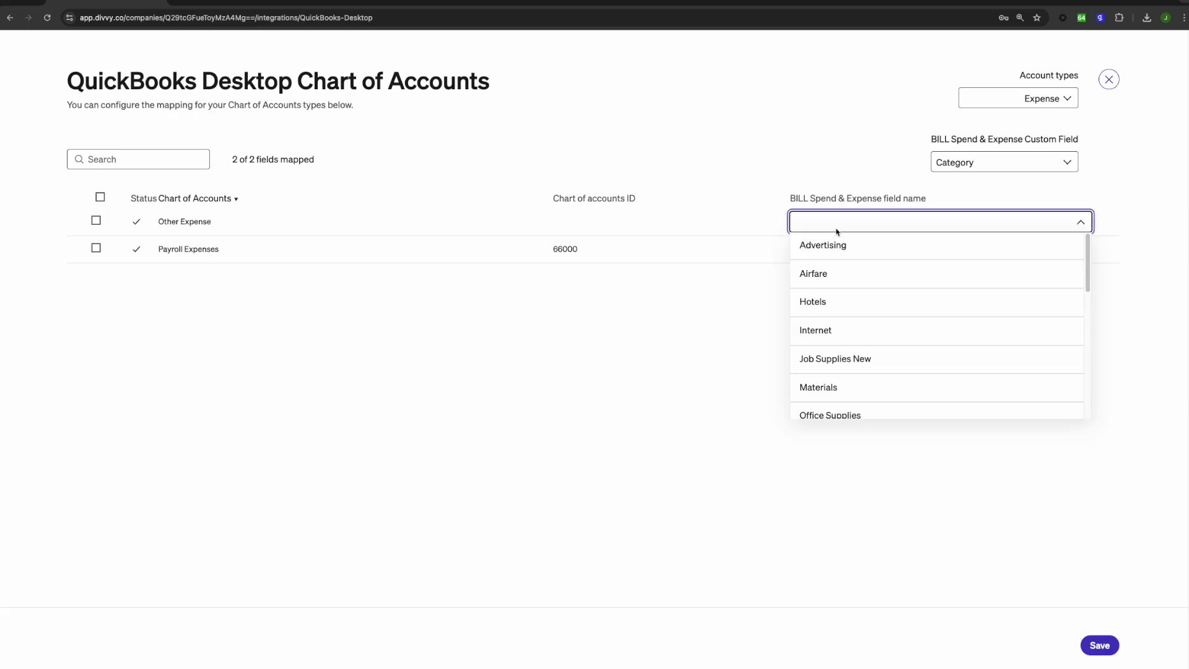
type("Expenses")
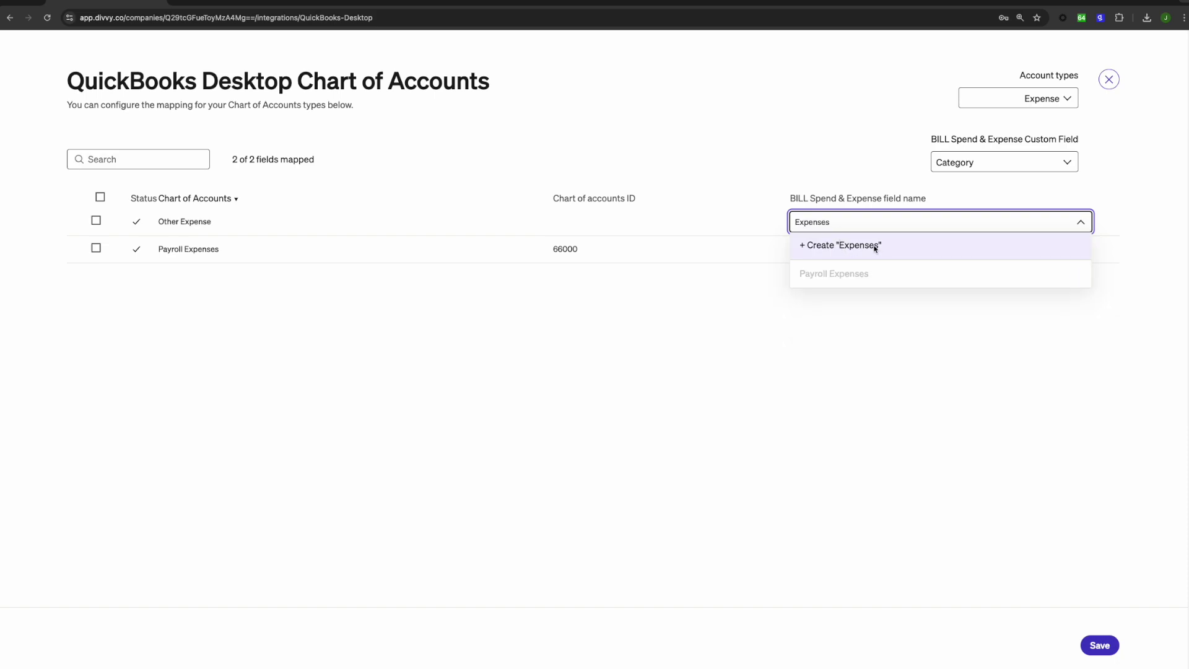
key("Escape")
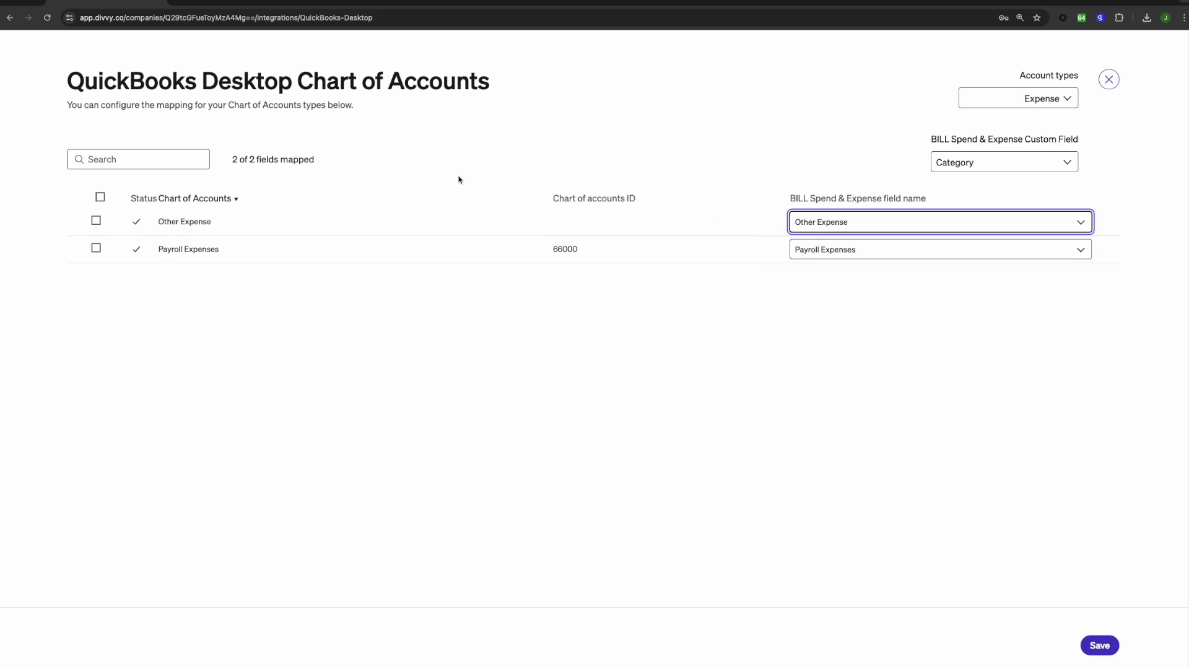
left_click(96, 249)
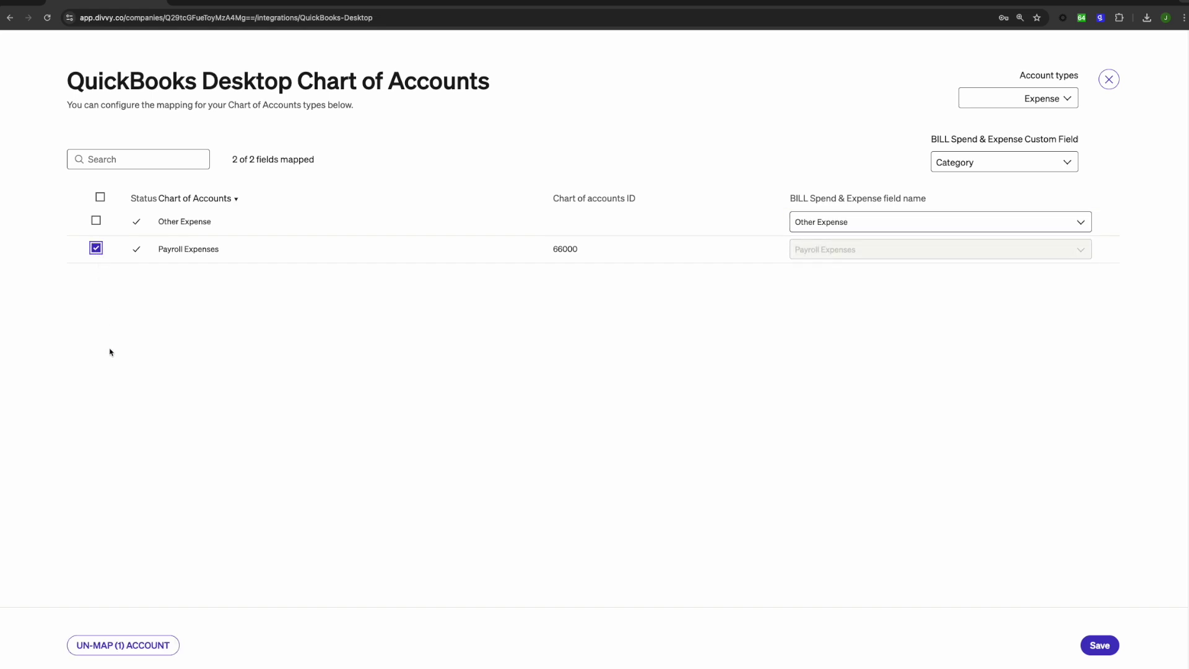
left_click(135, 647)
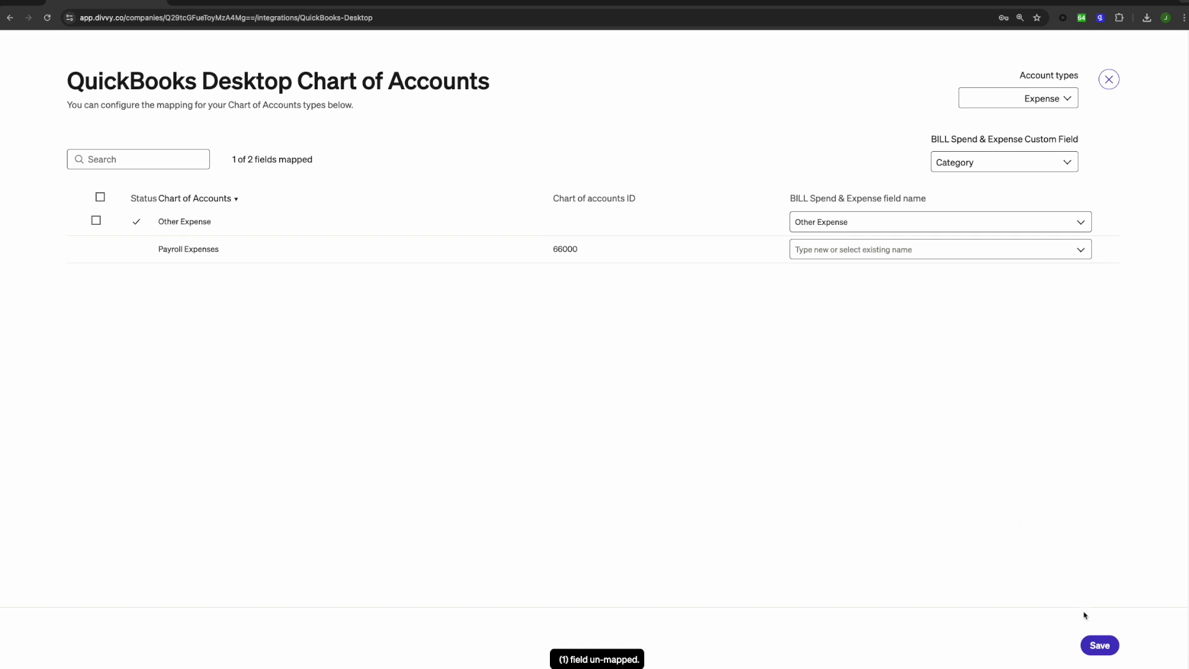
left_click(1102, 645)
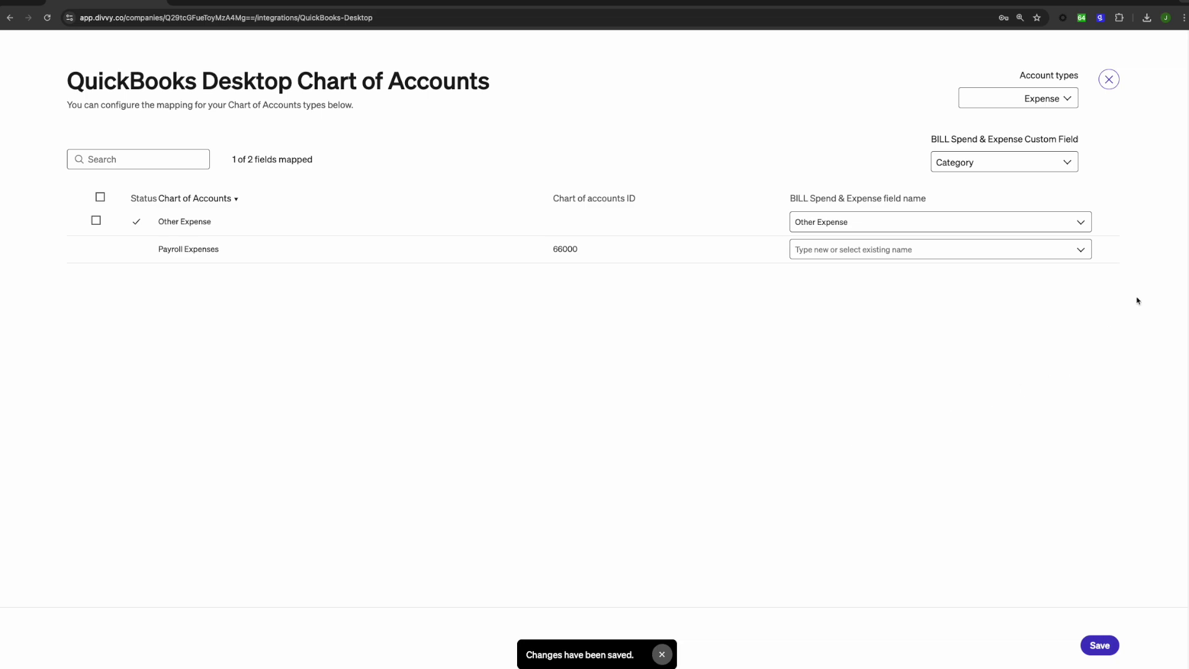
left_click(1110, 79)
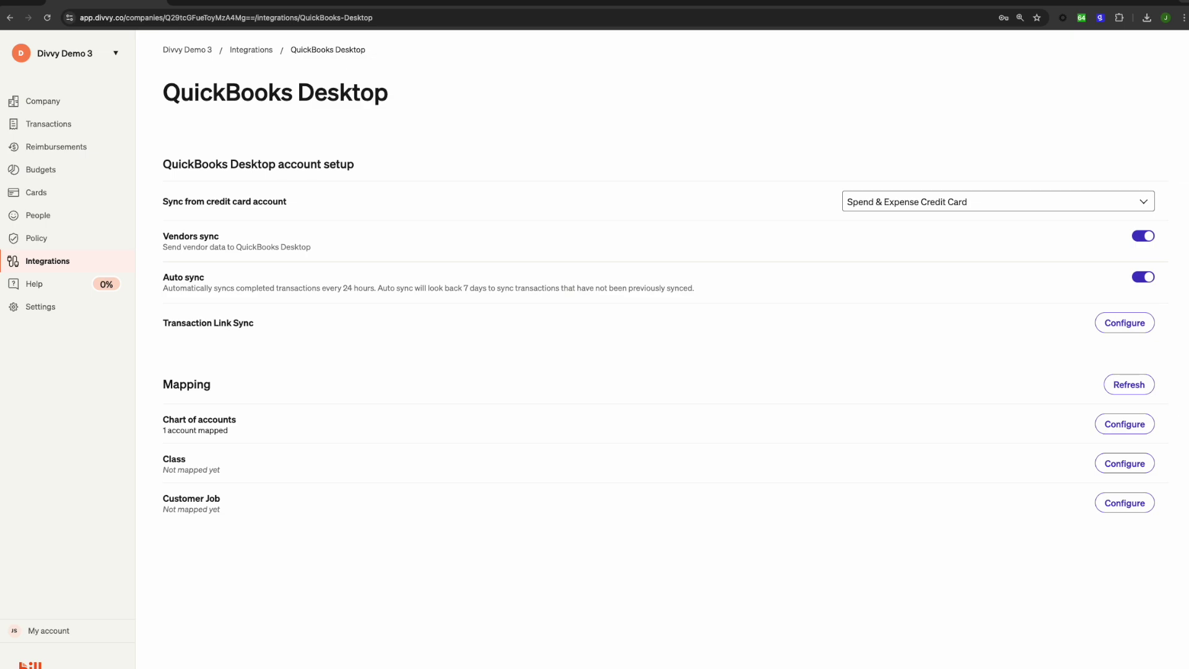
Step: Stage the $2.03 Maverik transaction from Transactions for sync and start syncing it
left_click(75, 127)
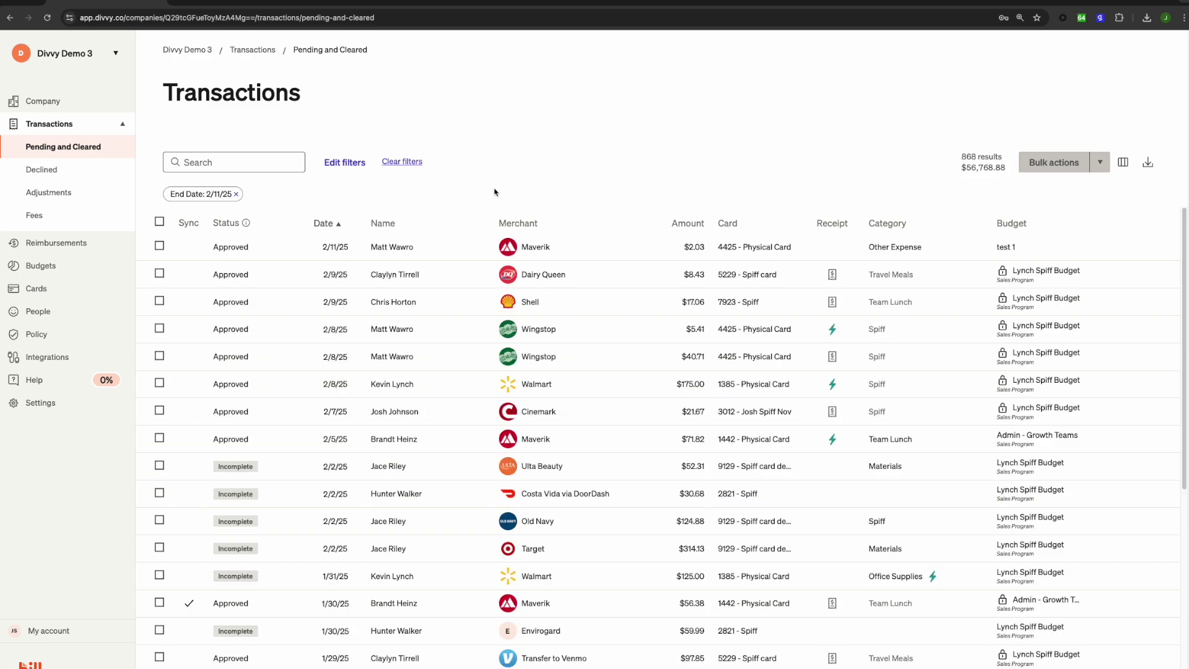
left_click(160, 246)
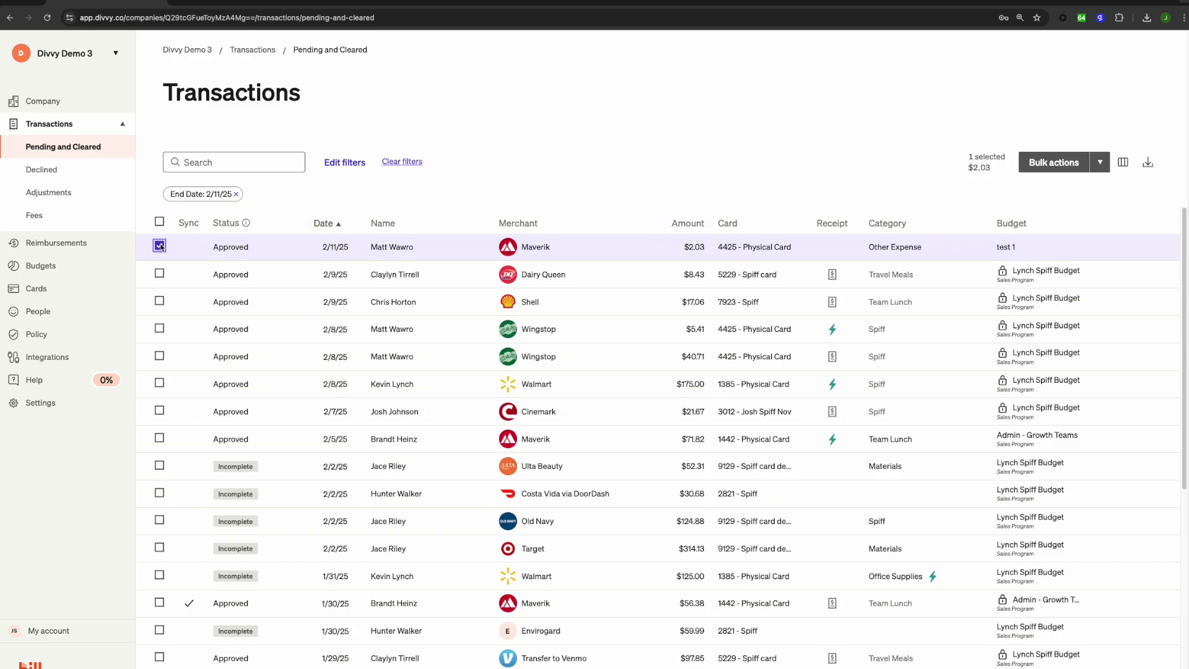
left_click(1098, 169)
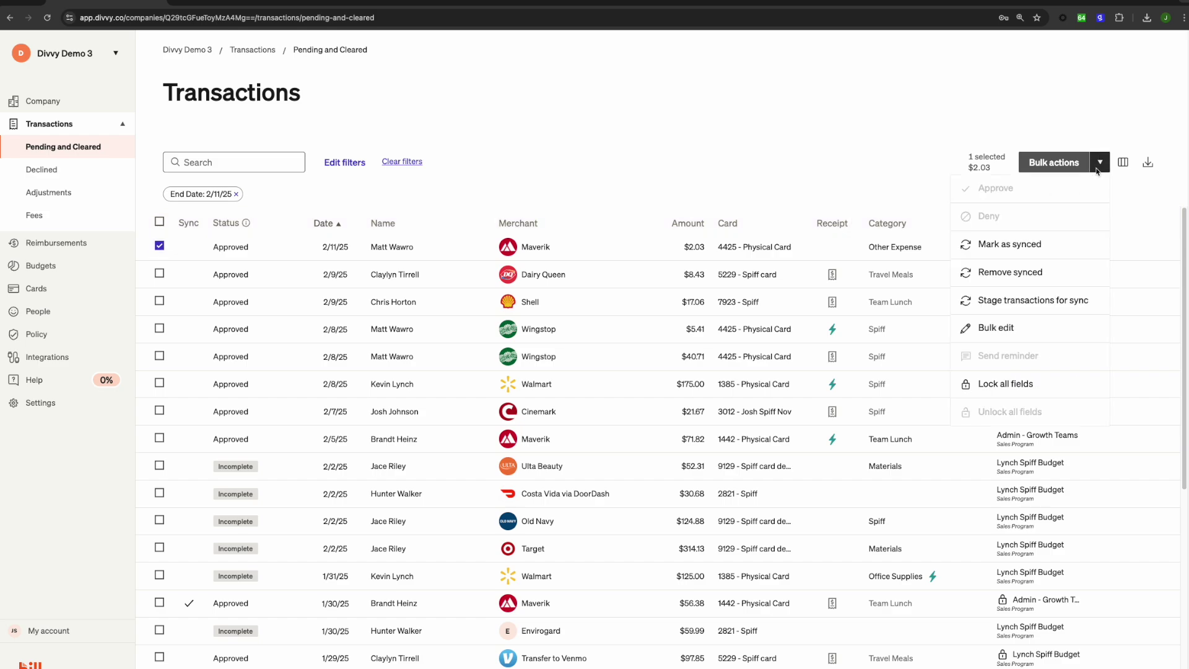
left_click(996, 304)
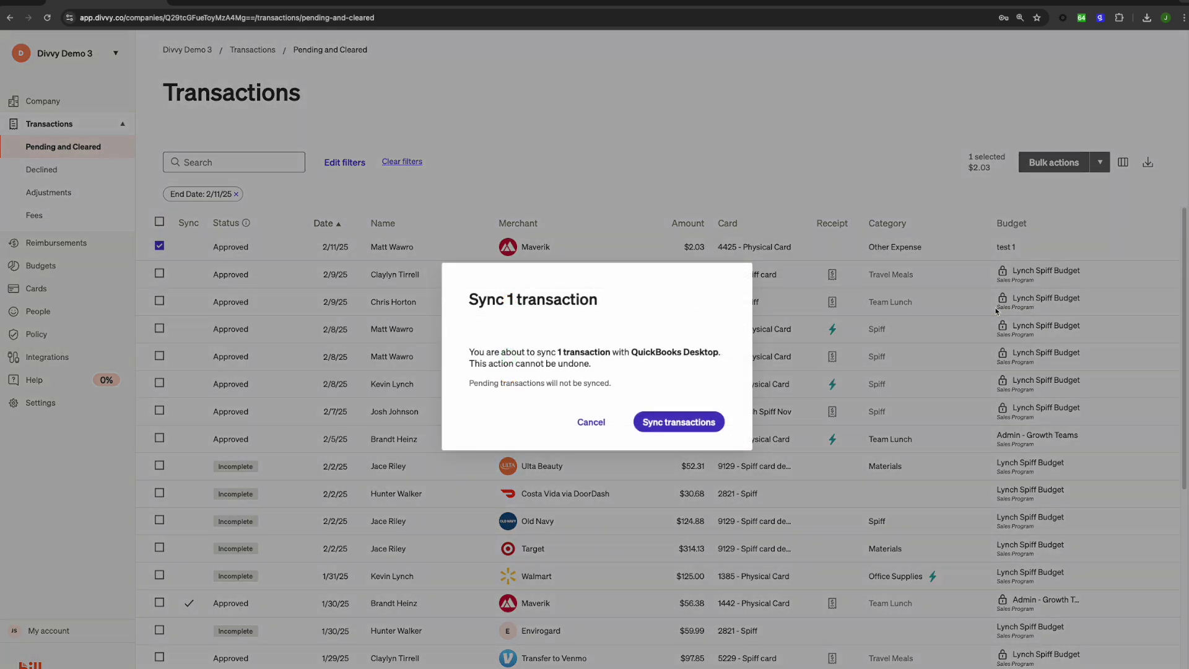
left_click(679, 422)
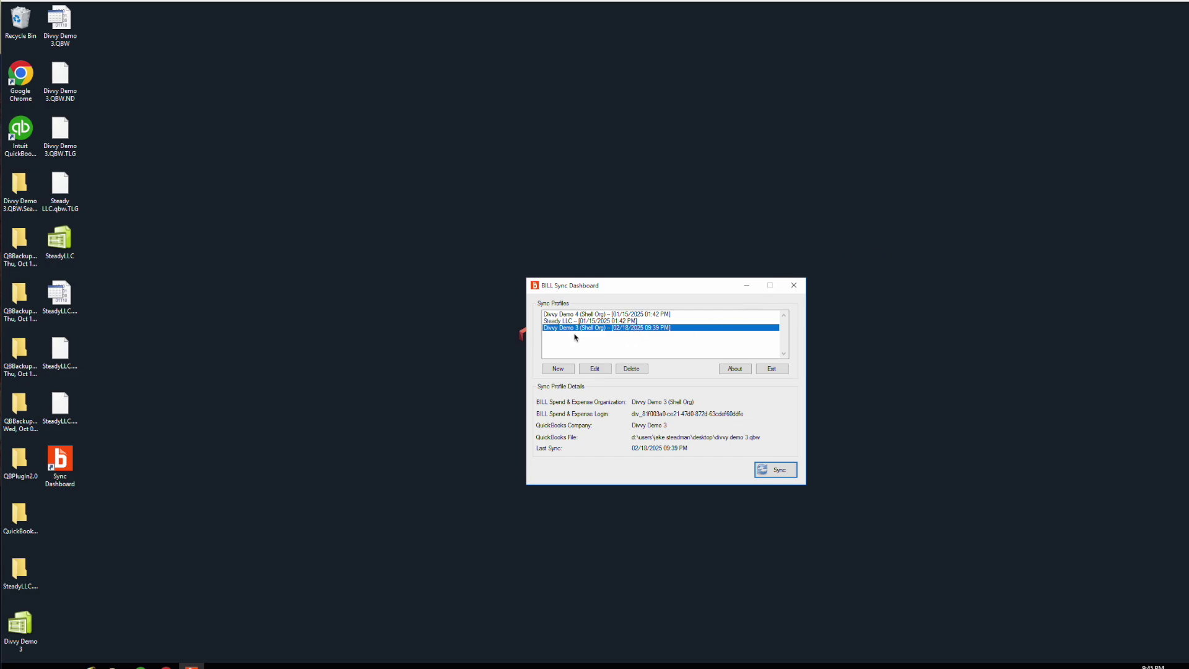
Step: Run the Divvy Demo 3 sync, then check the Spend & Expense Credit Card balance in QuickBooks
left_click(776, 470)
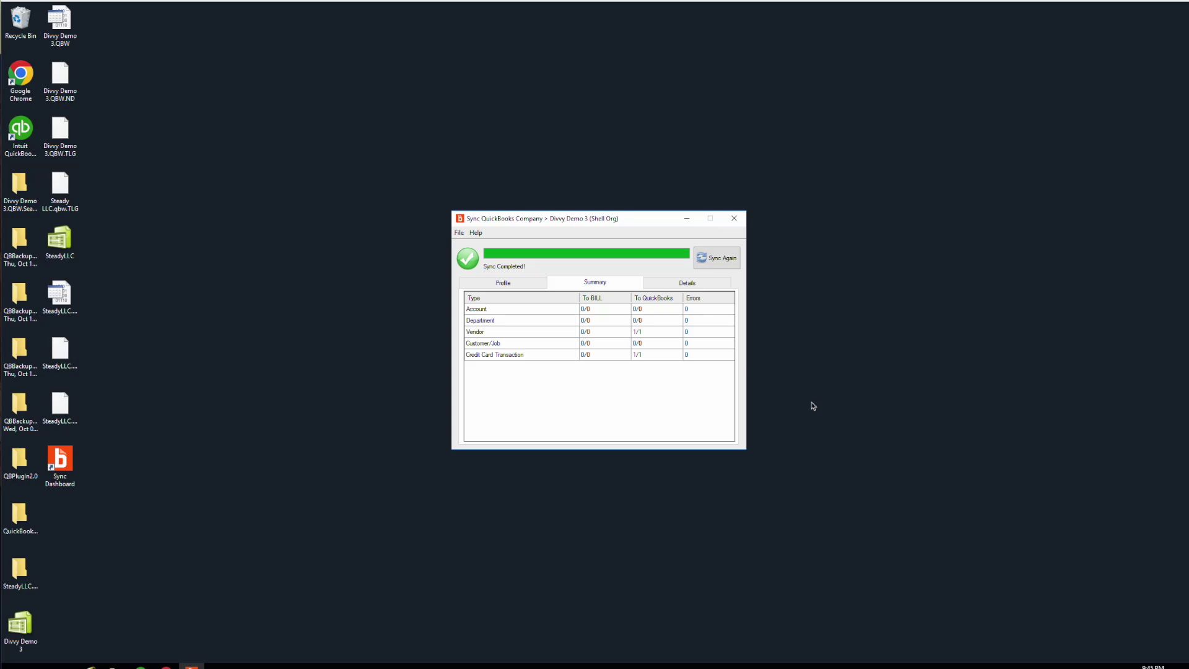
left_click(735, 219)
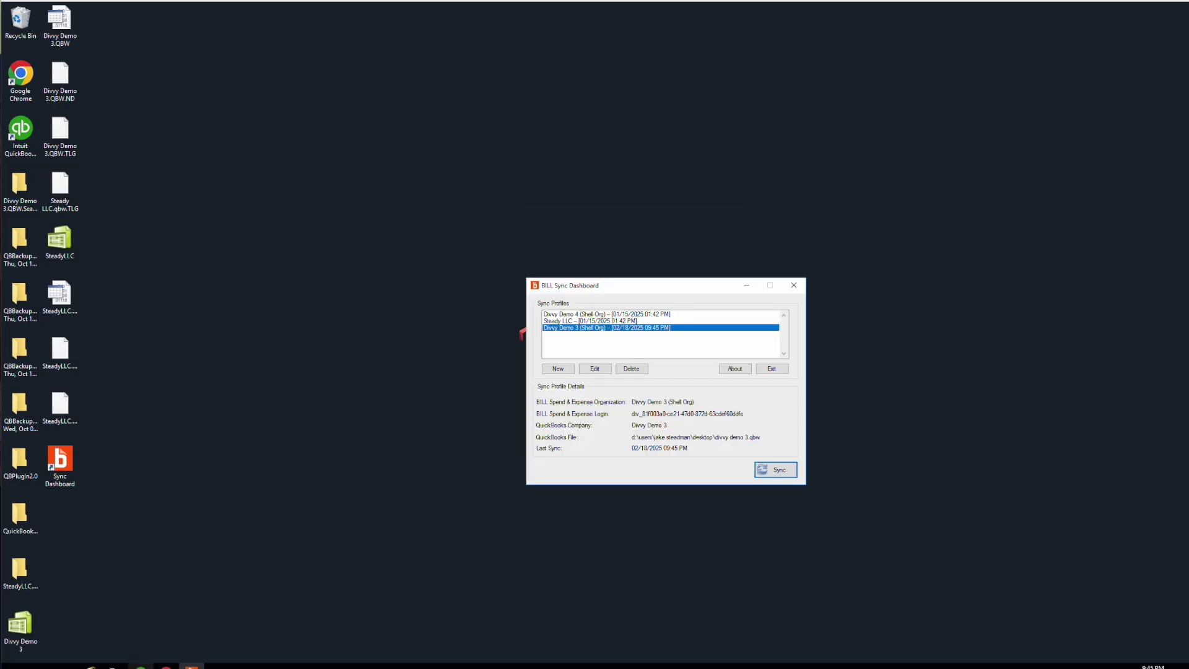
left_click(142, 666)
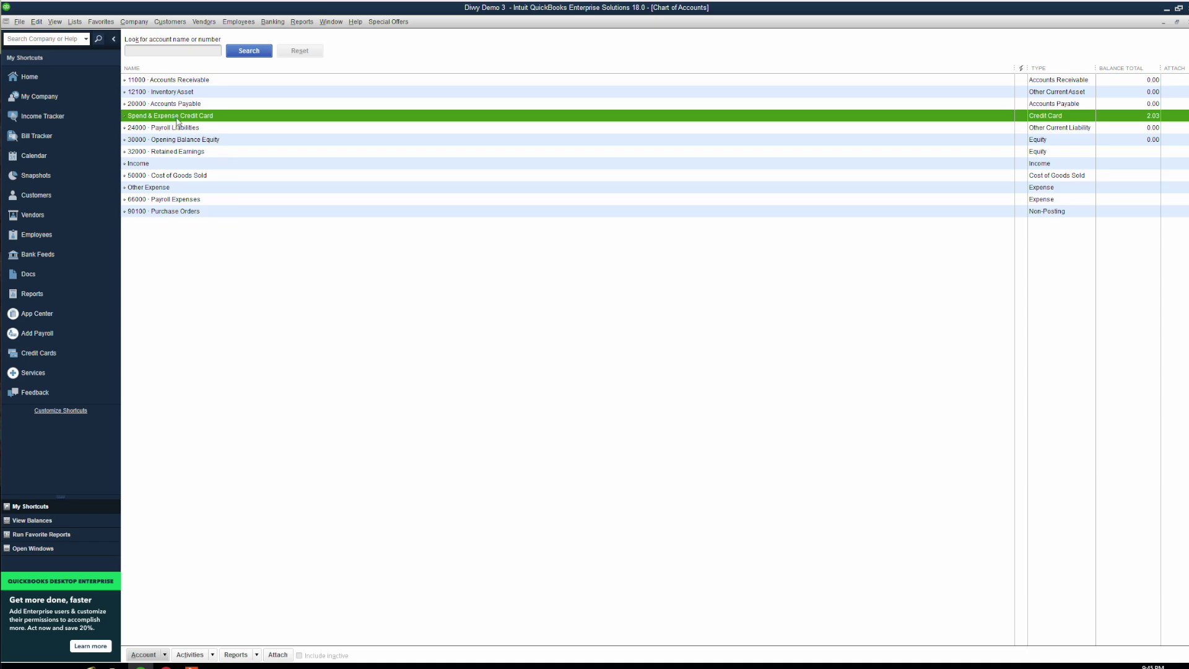